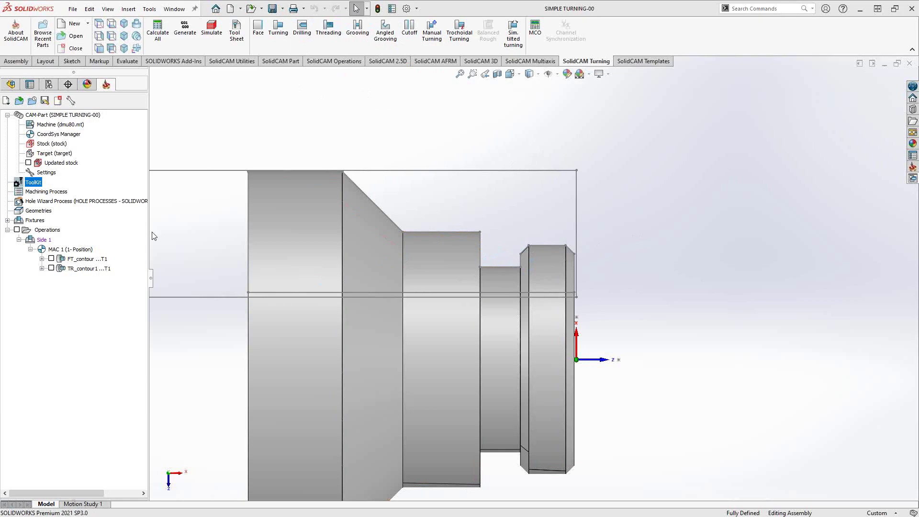
# Step: Add a Grooving turning operation after TR_contour1 from its right-click menu
pyautogui.rightClick(70, 270)
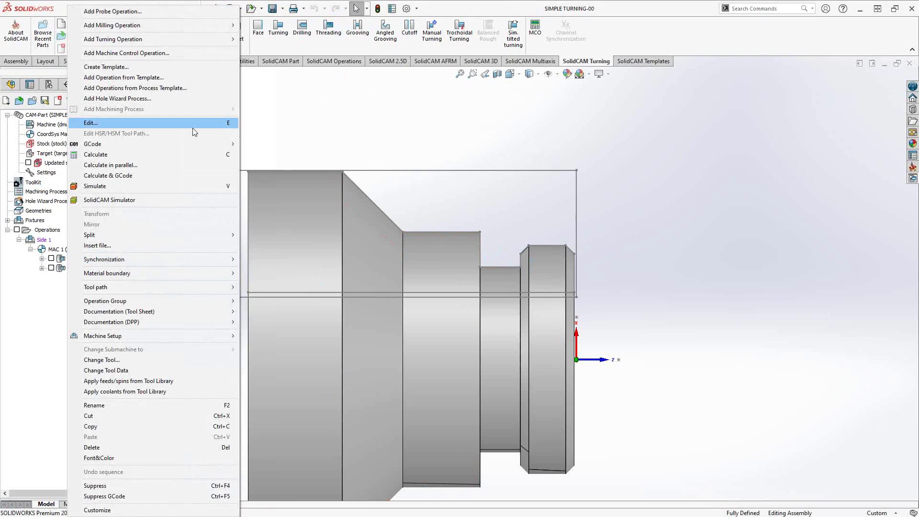
pyautogui.moveTo(179, 42)
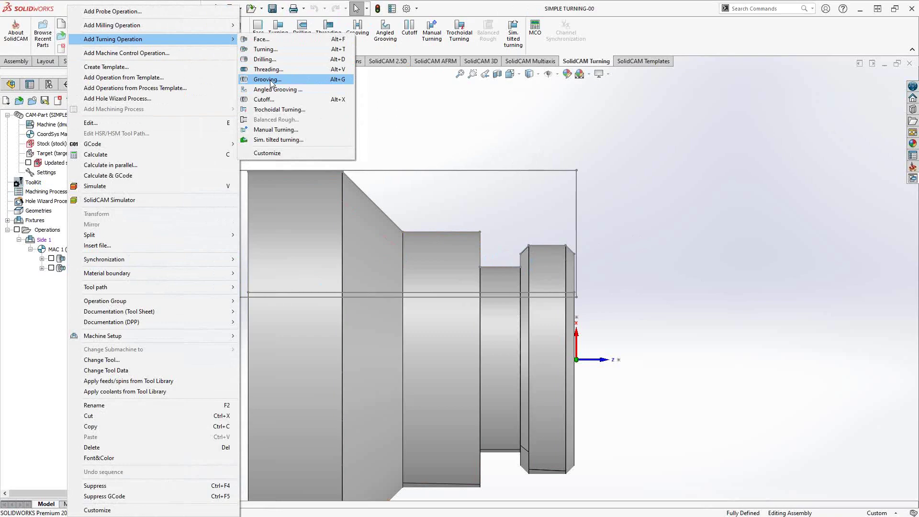
pyautogui.click(268, 79)
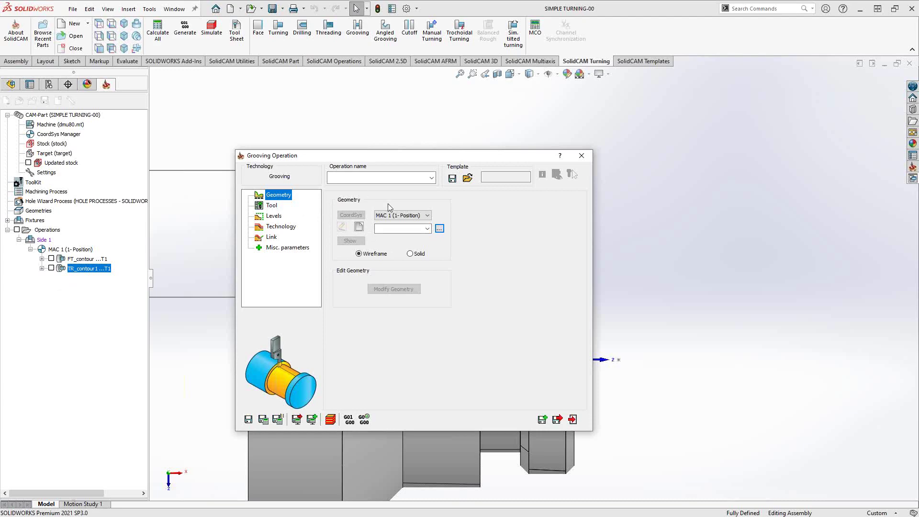
# Step: Define contour2 as a chain from the chamfer edge to the shoulder's vertical edge and confirm it
pyautogui.click(359, 227)
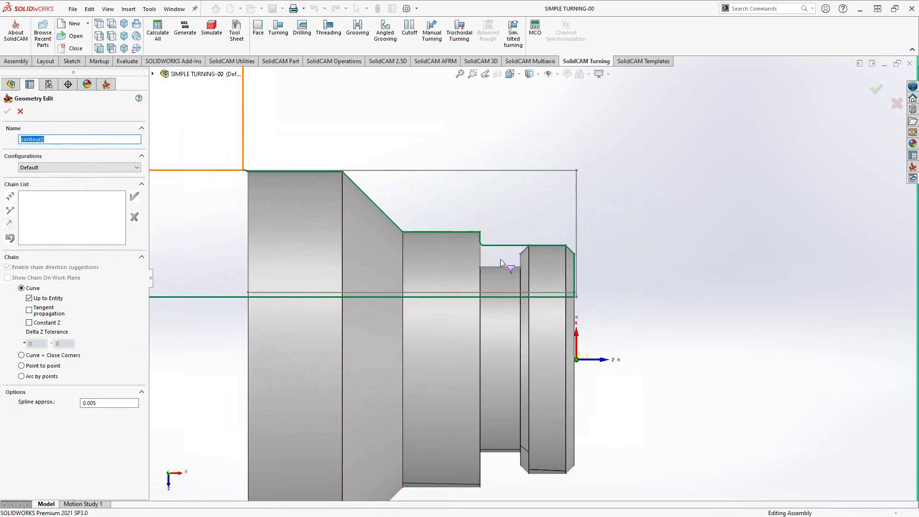
pyautogui.moveTo(501, 259); pyautogui.dragTo(523, 225, button='middle')
pyautogui.scroll(-3, 513, 248)
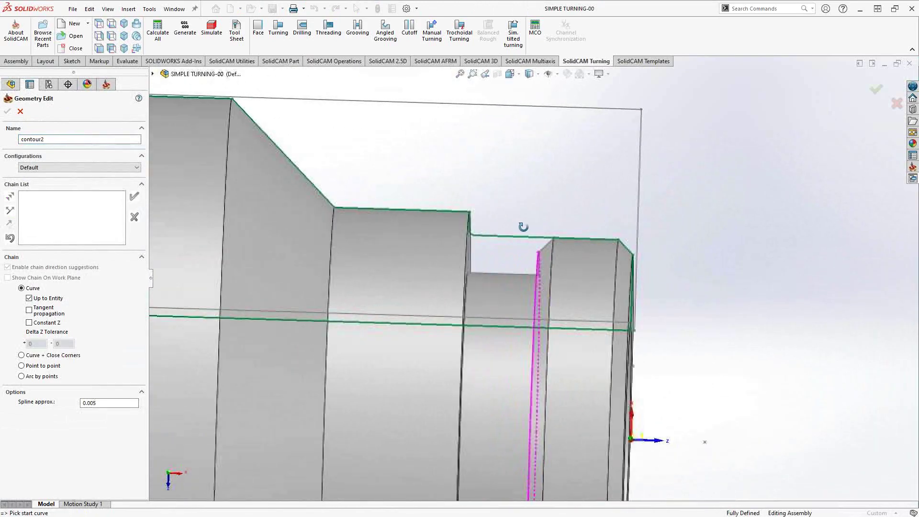
pyautogui.click(136, 47)
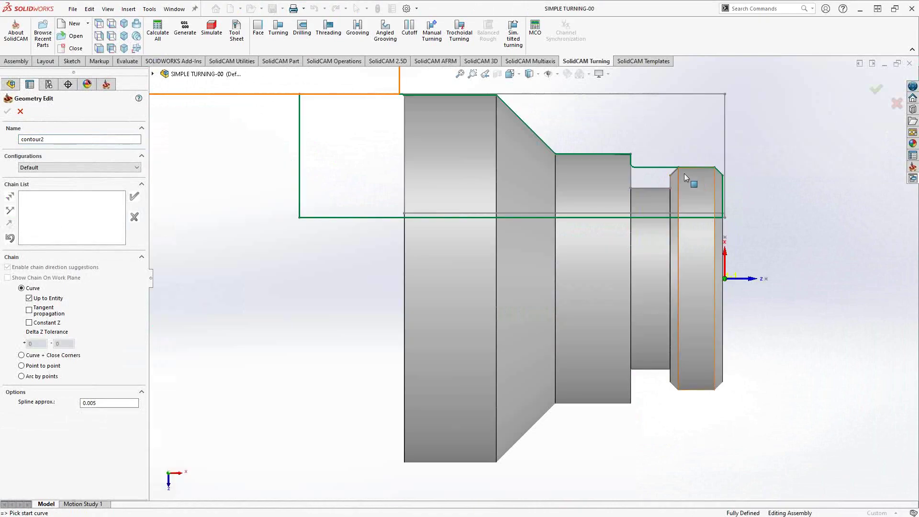
pyautogui.scroll(-5, 684, 173)
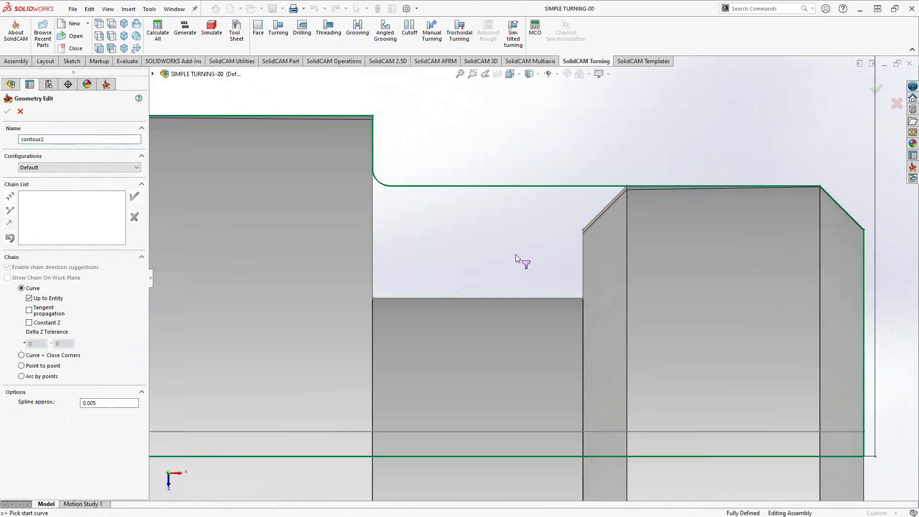
pyautogui.click(623, 191)
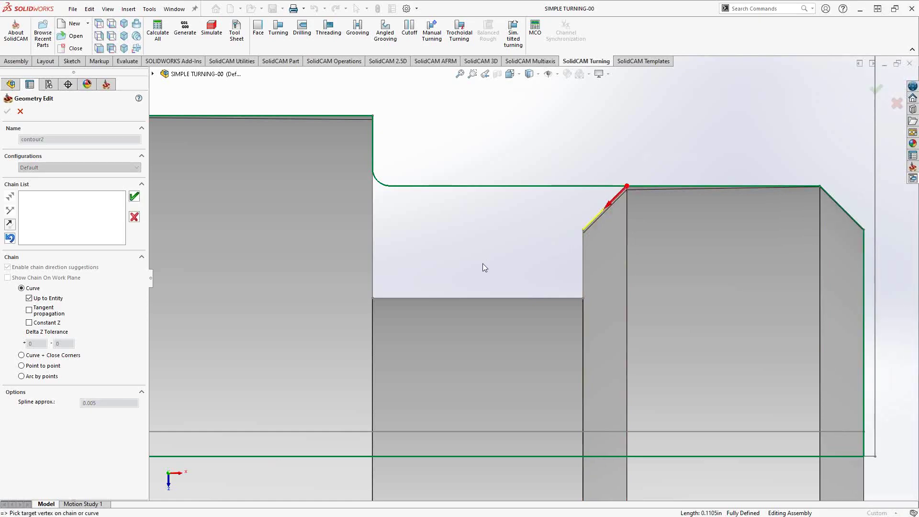
pyautogui.moveTo(482, 263); pyautogui.dragTo(433, 220, button='middle')
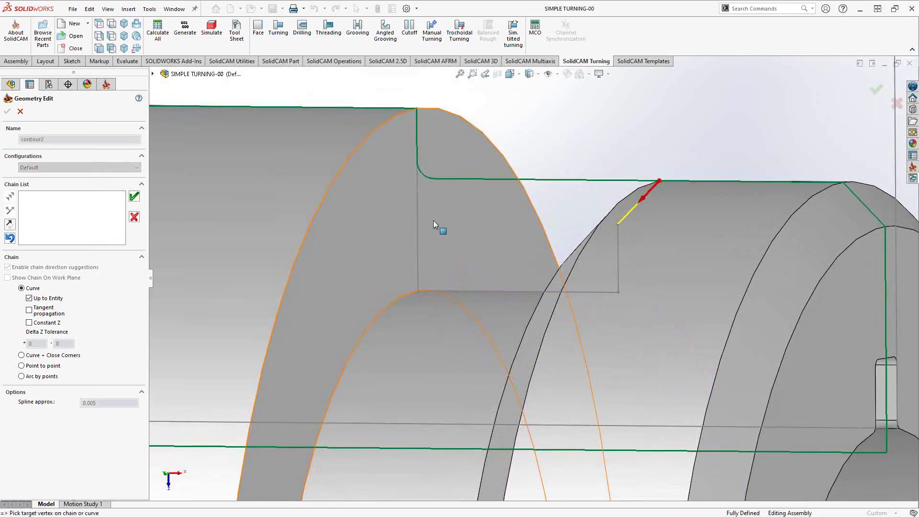
pyautogui.click(419, 199)
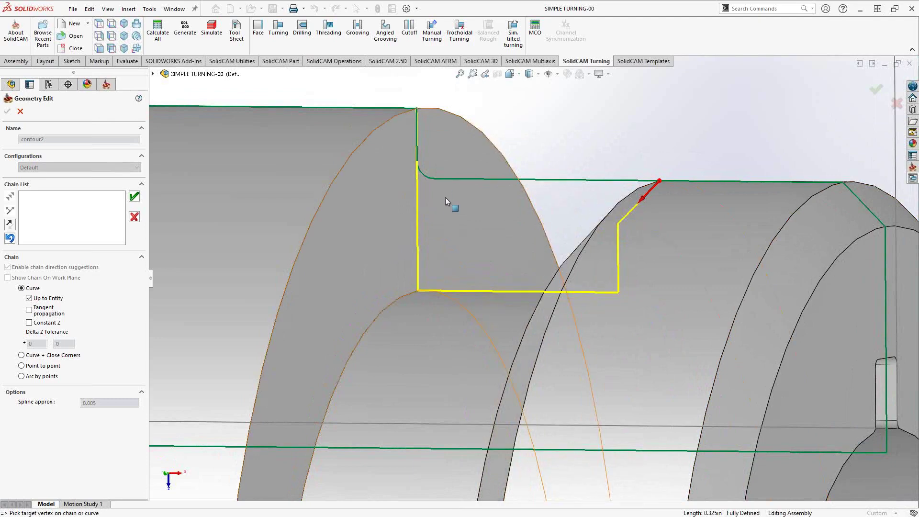
pyautogui.click(134, 196)
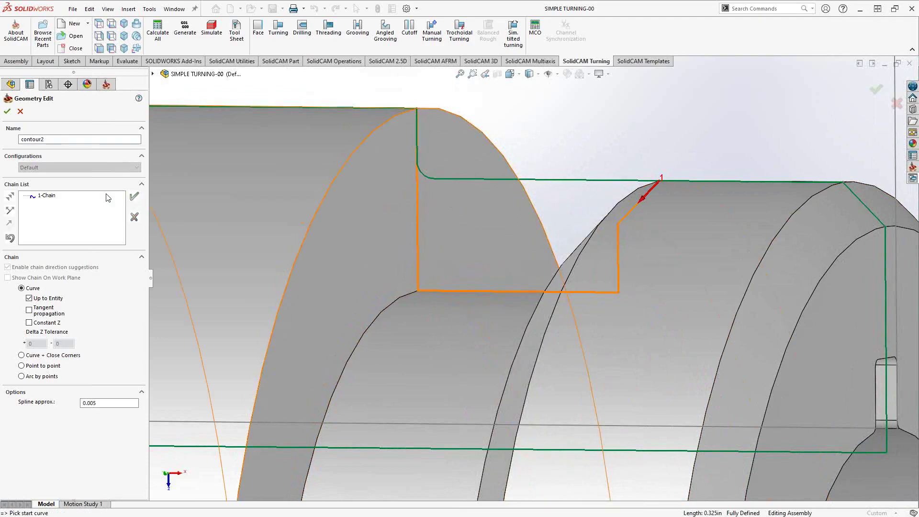
pyautogui.click(7, 111)
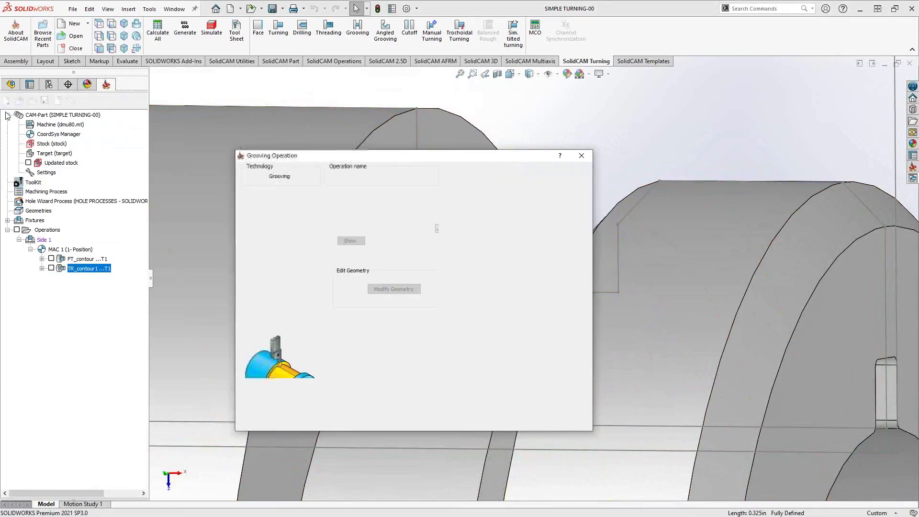
# Step: Trim contour2's chain end back to a point on the vertical wall, giving end distance -0.082
pyautogui.moveTo(429, 158); pyautogui.dragTo(254, 219)
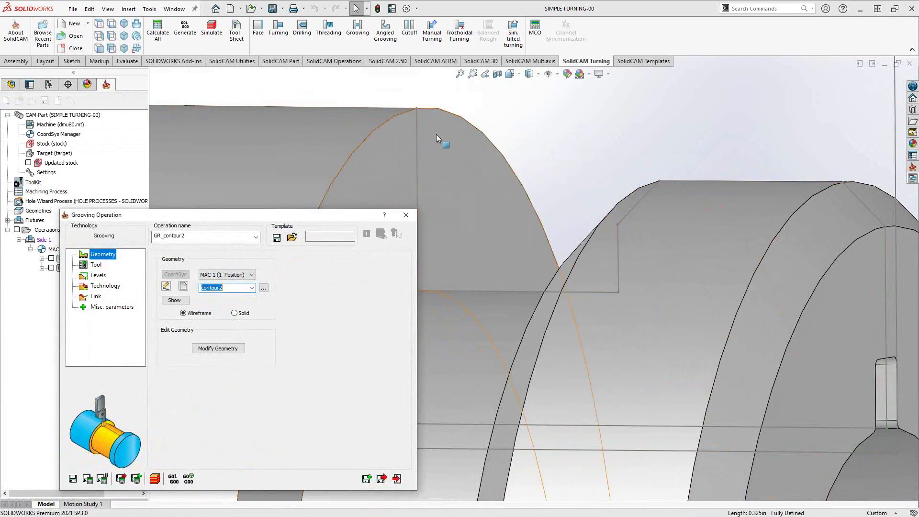
pyautogui.click(230, 351)
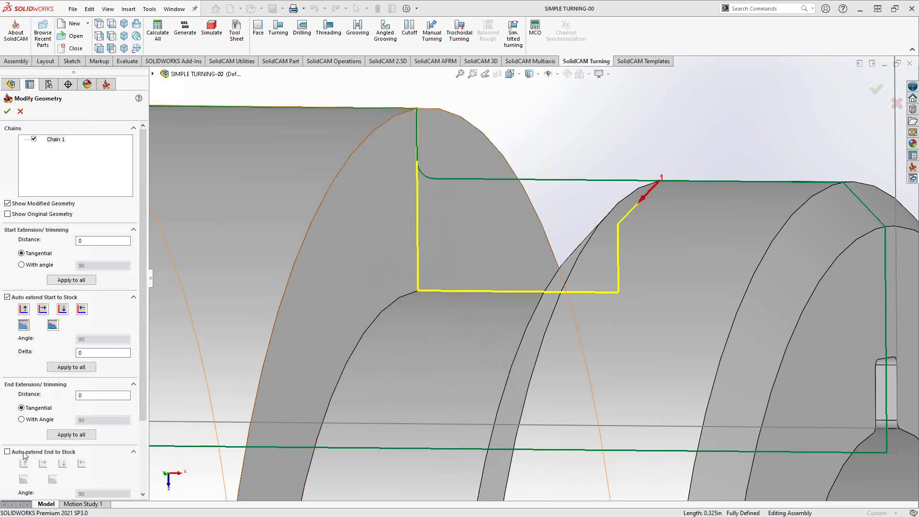
pyautogui.click(77, 395)
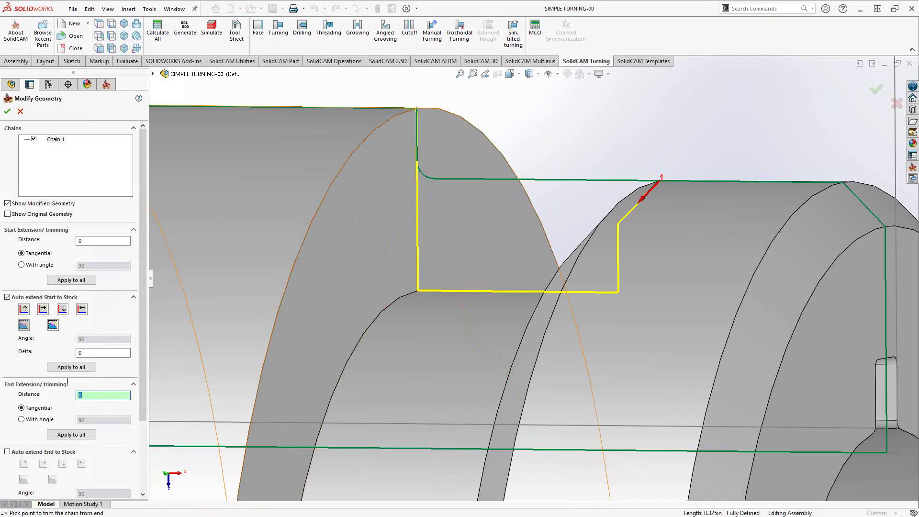
pyautogui.scroll(-4, 421, 163)
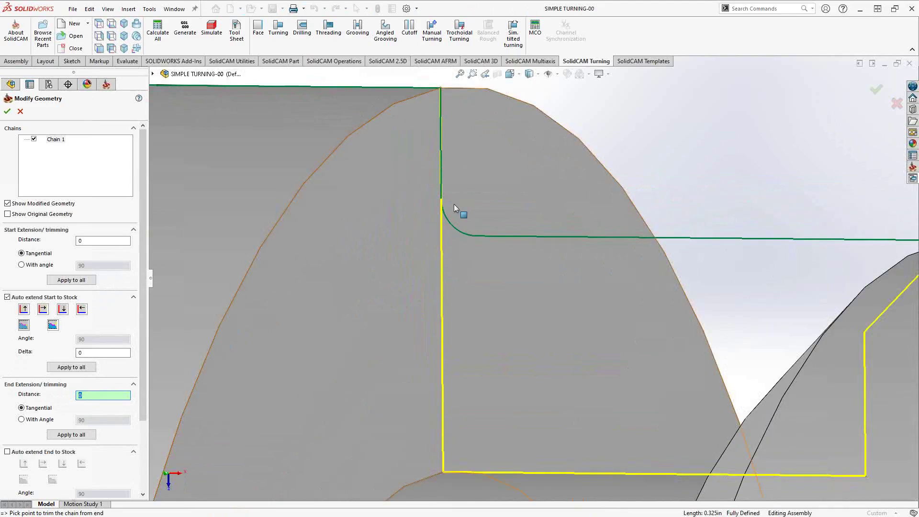
pyautogui.scroll(-2, 454, 204)
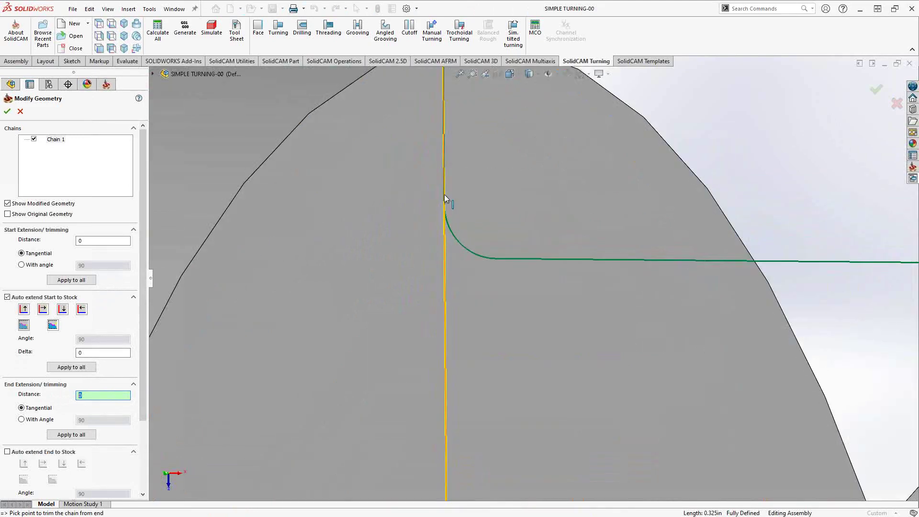
pyautogui.click(444, 186)
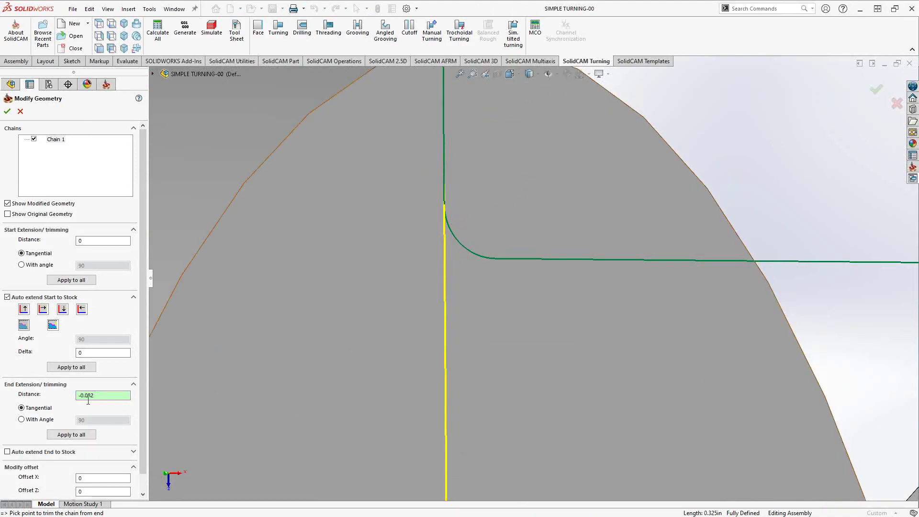
pyautogui.press('z')
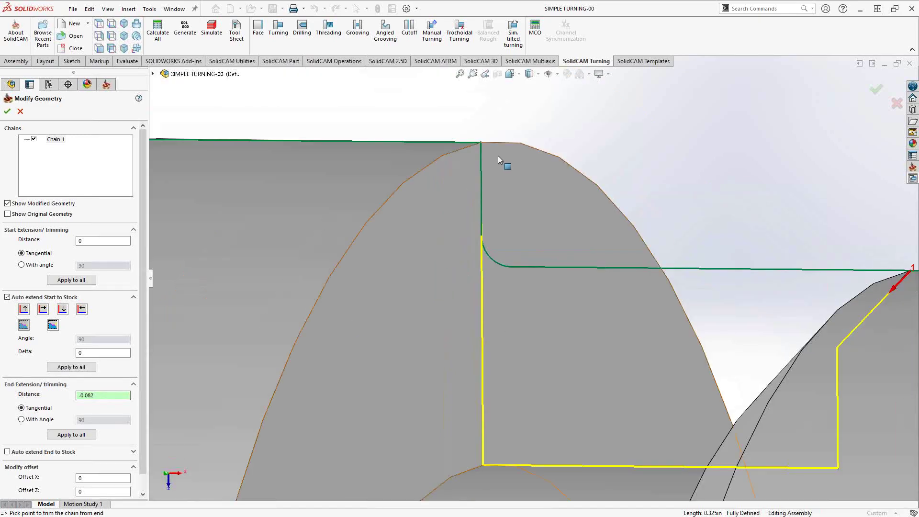
pyautogui.click(481, 230)
pyautogui.moveTo(502, 245)
pyautogui.mouseDown(button='middle')
pyautogui.moveTo(516, 250)
pyautogui.moveTo(507, 256)
pyautogui.mouseUp(button='middle')
pyautogui.scroll(-5, 507, 256)
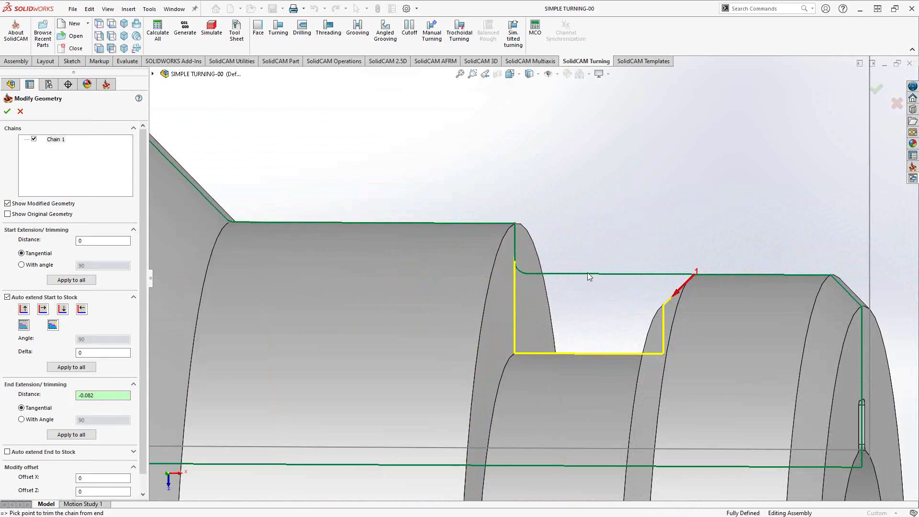
pyautogui.click(8, 112)
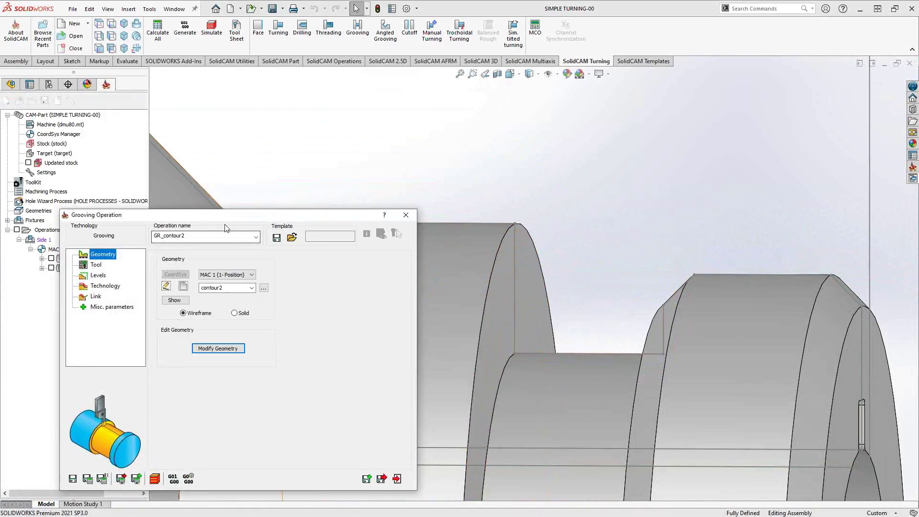
# Step: Select groove tool 2 (W0.17717, R0.00787), accept the 900 rpm spin cap, and view Levels
pyautogui.moveTo(227, 215); pyautogui.dragTo(260, 169)
pyautogui.click(130, 218)
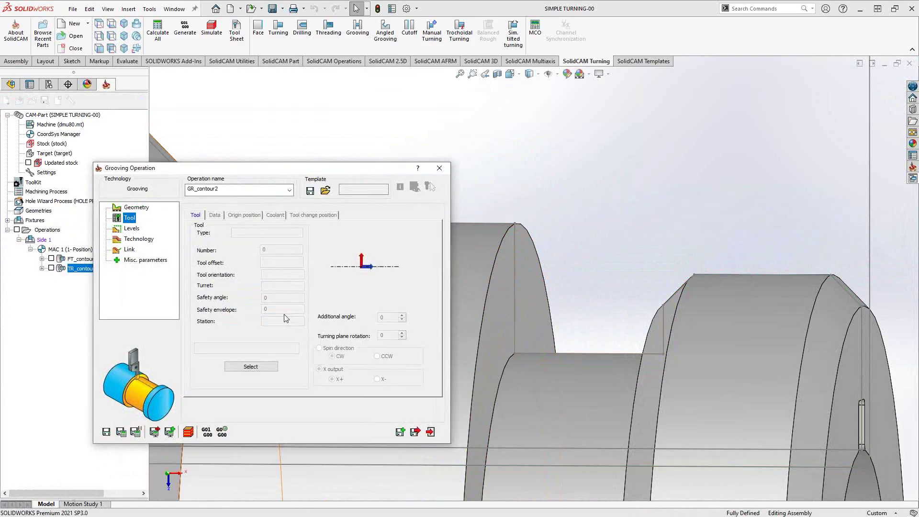
pyautogui.click(255, 367)
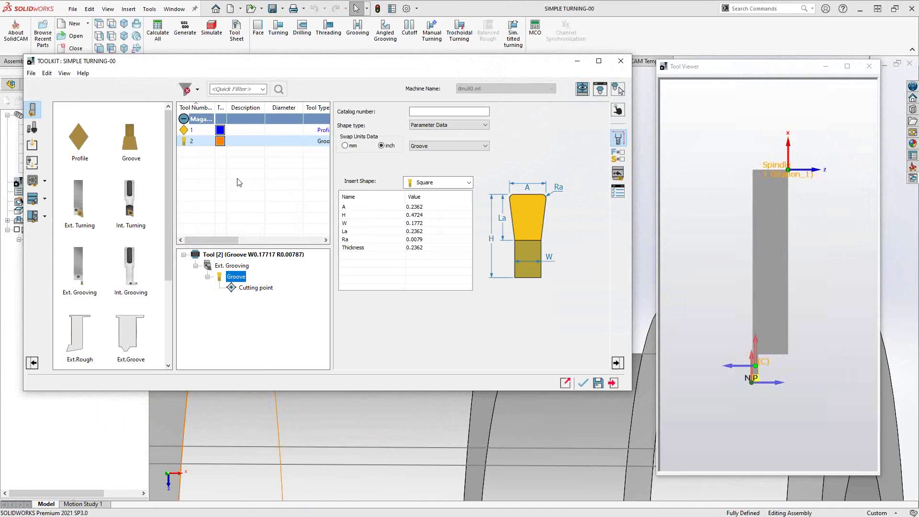
pyautogui.click(583, 386)
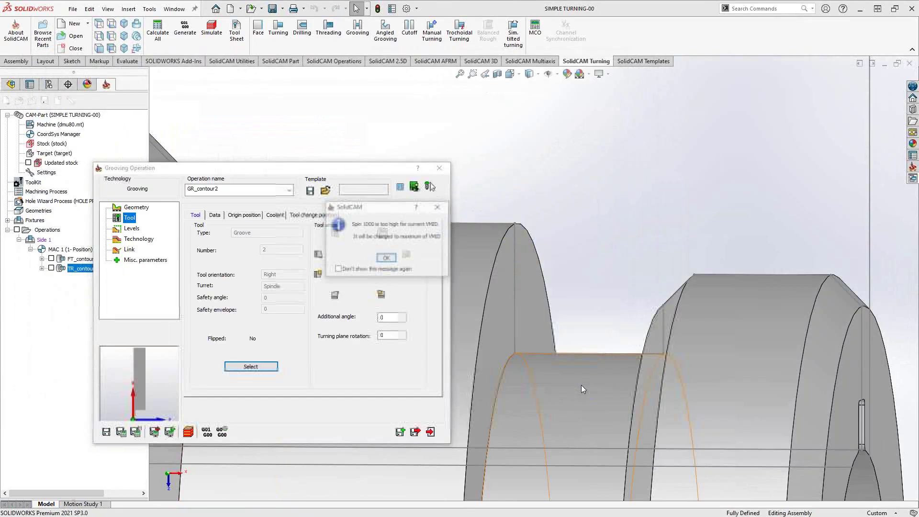
pyautogui.click(386, 258)
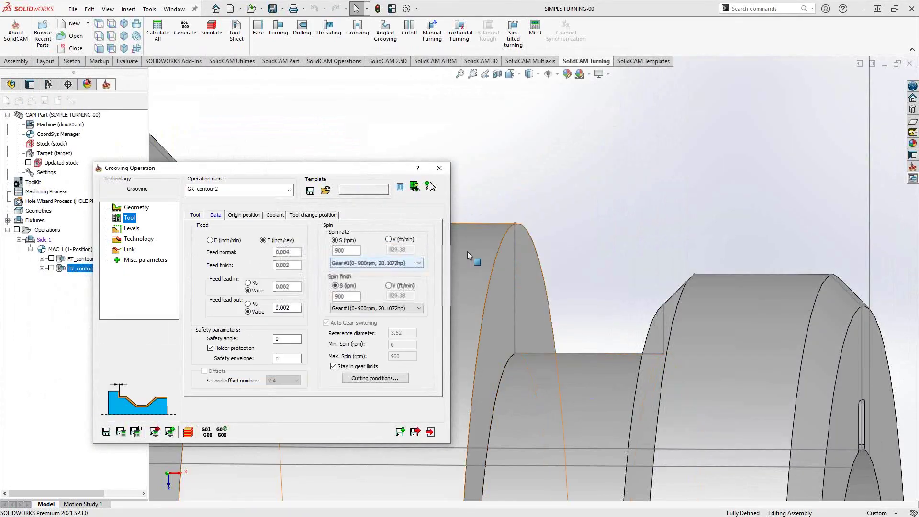
pyautogui.scroll(5, 547, 228)
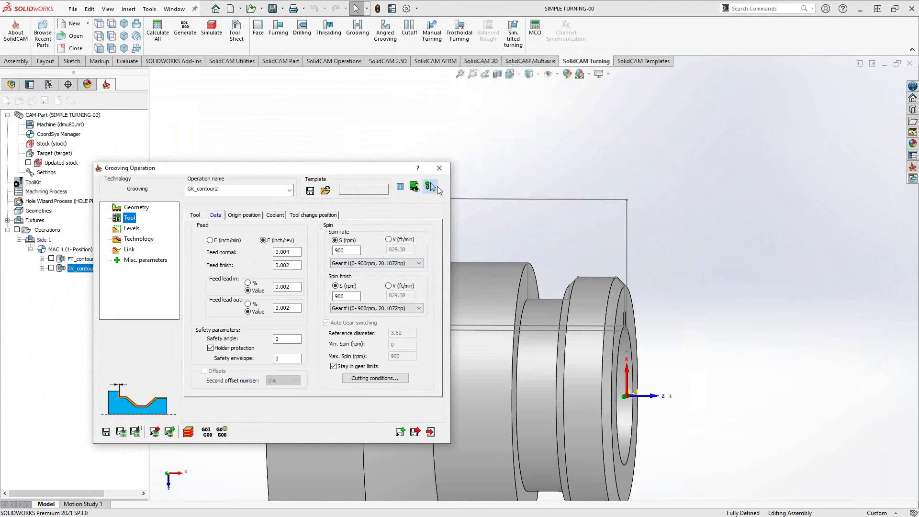
pyautogui.click(131, 228)
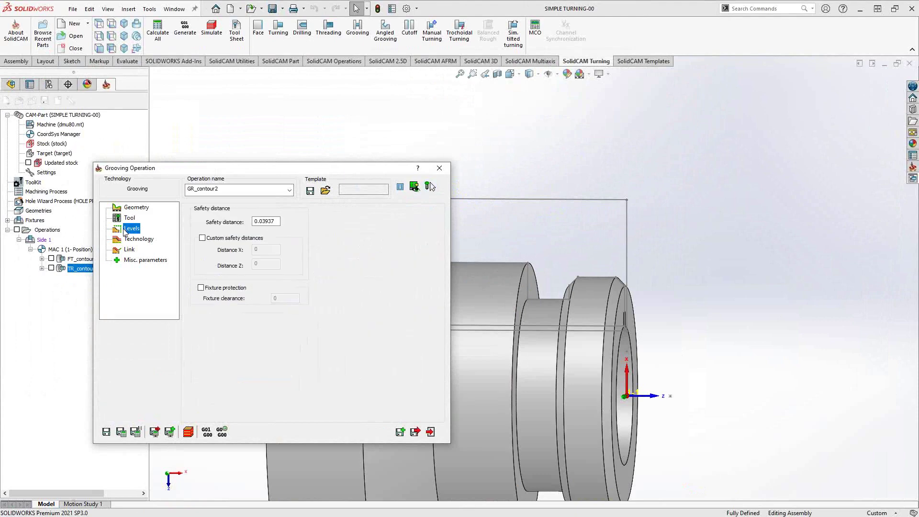
# Step: View the safety distance help picture, then go to the Technology rough parameters
pyautogui.click(270, 220)
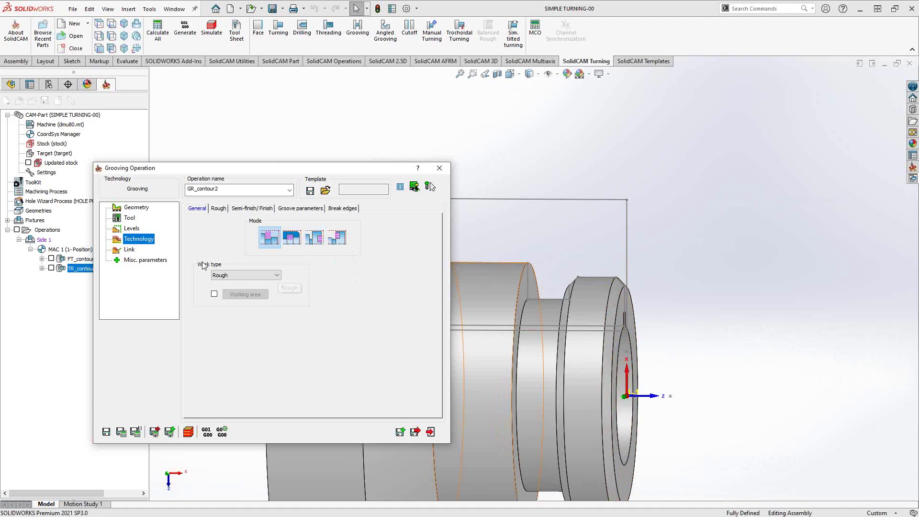
pyautogui.click(219, 209)
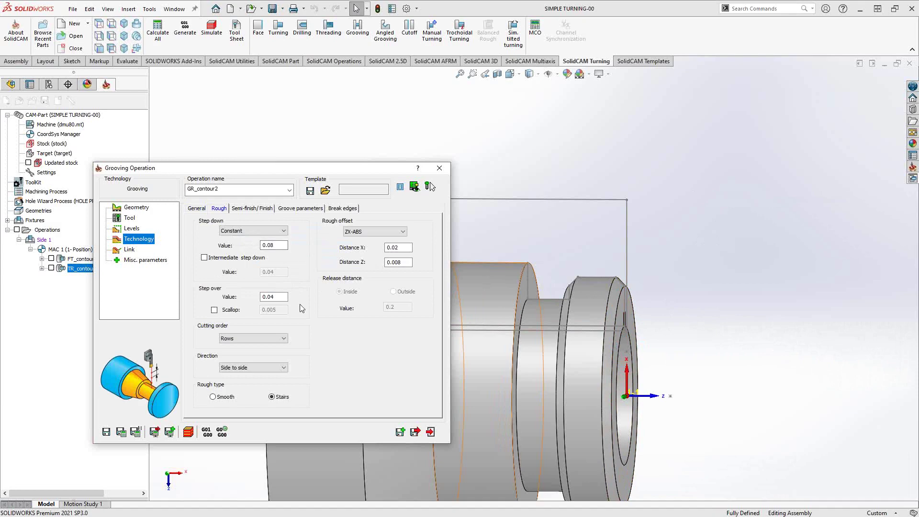
# Step: Keep a Constant 0.08 step down without intermediate step down, after trying Single
pyautogui.click(271, 231)
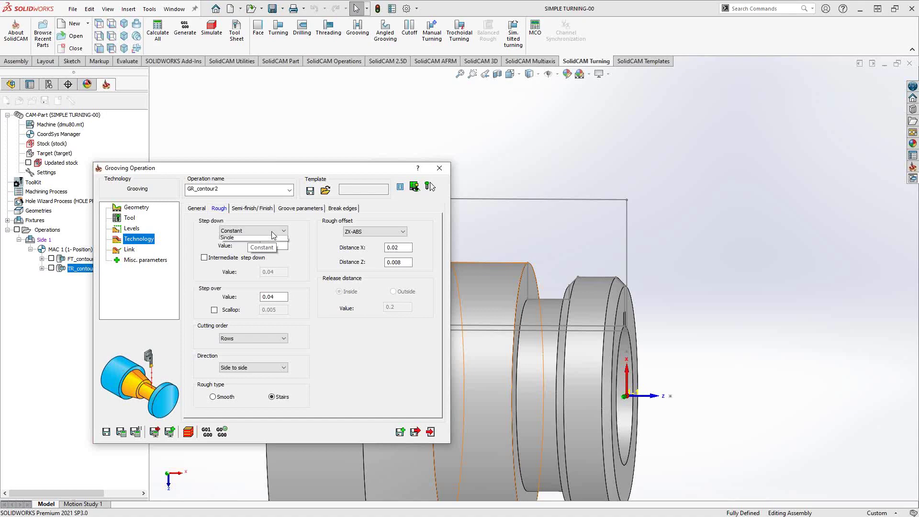
pyautogui.click(300, 245)
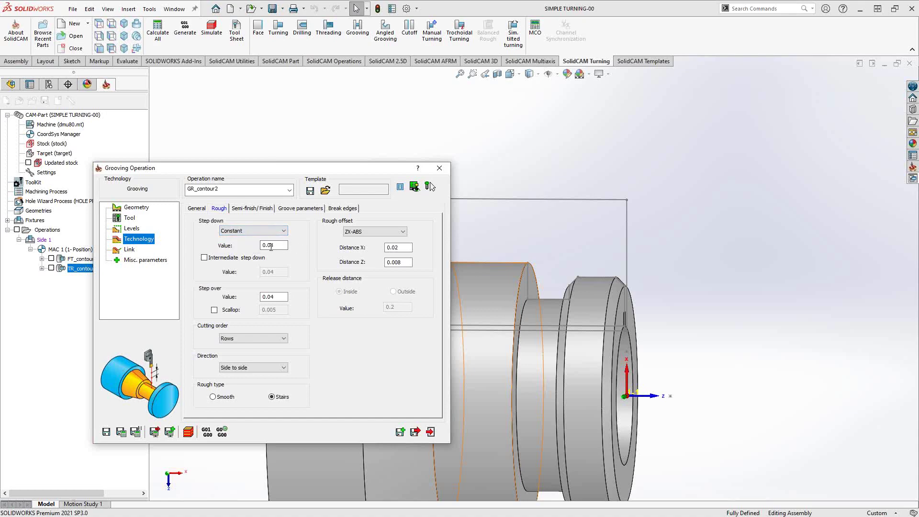
pyautogui.moveTo(286, 246); pyautogui.dragTo(243, 250)
pyautogui.click(267, 231)
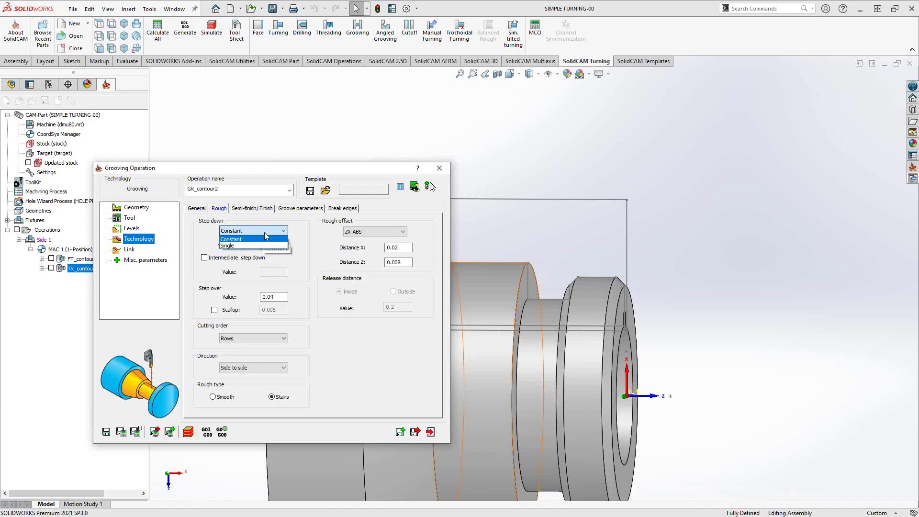
pyautogui.click(234, 246)
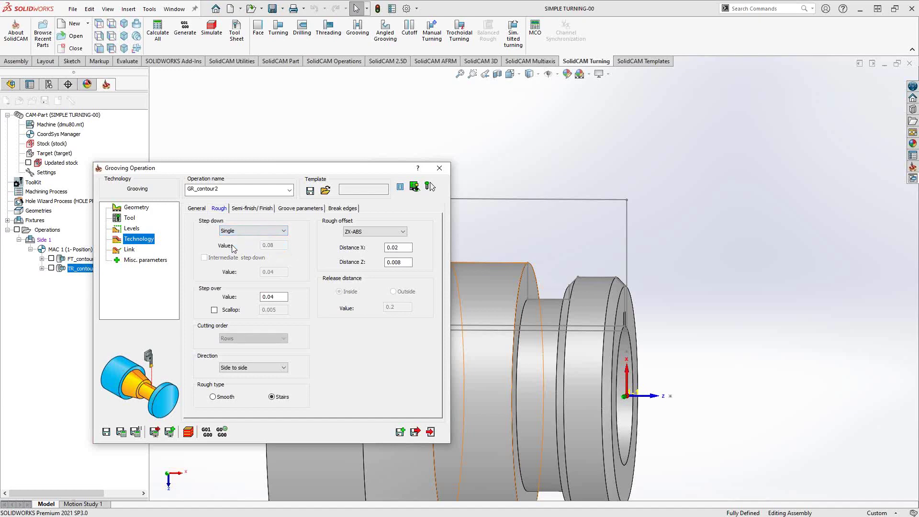
pyautogui.click(279, 233)
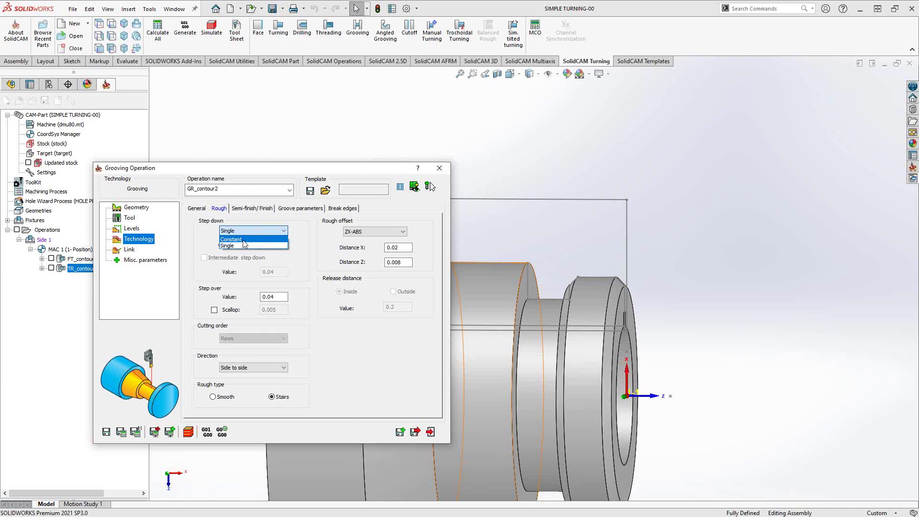
pyautogui.click(249, 238)
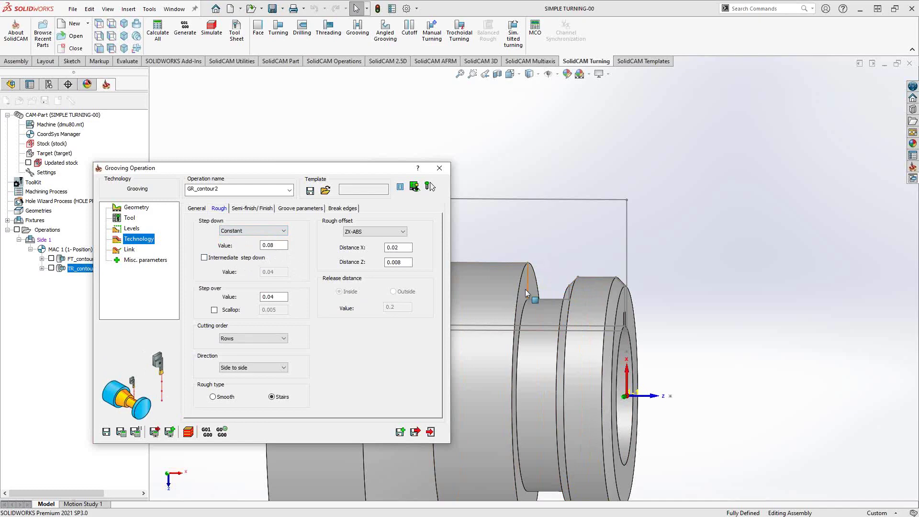
pyautogui.click(204, 258)
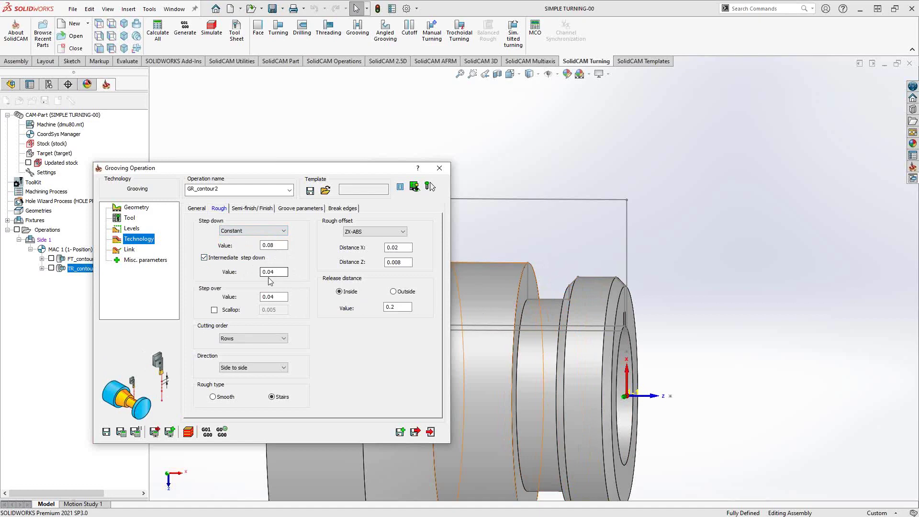
pyautogui.click(204, 258)
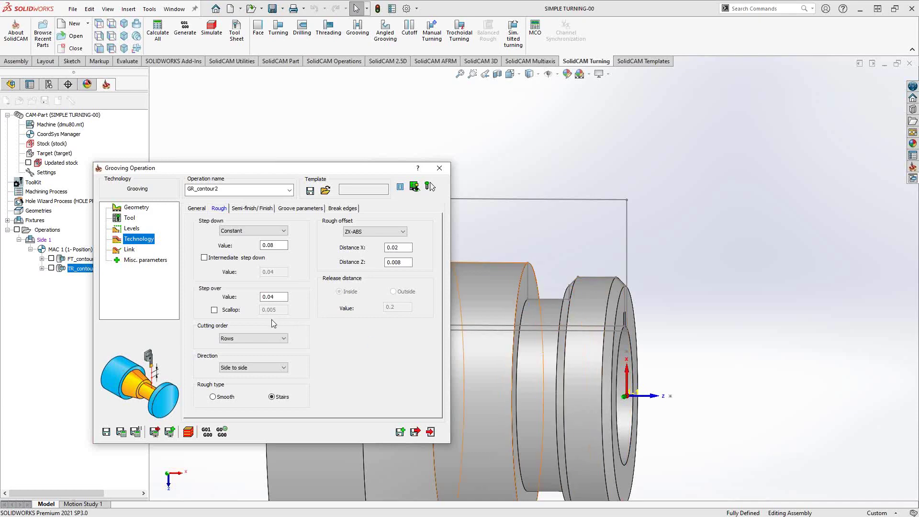
# Step: Check the 0.04 step over and keep Rows cutting order after trying Columns
pyautogui.click(264, 297)
pyautogui.doubleClick(264, 298)
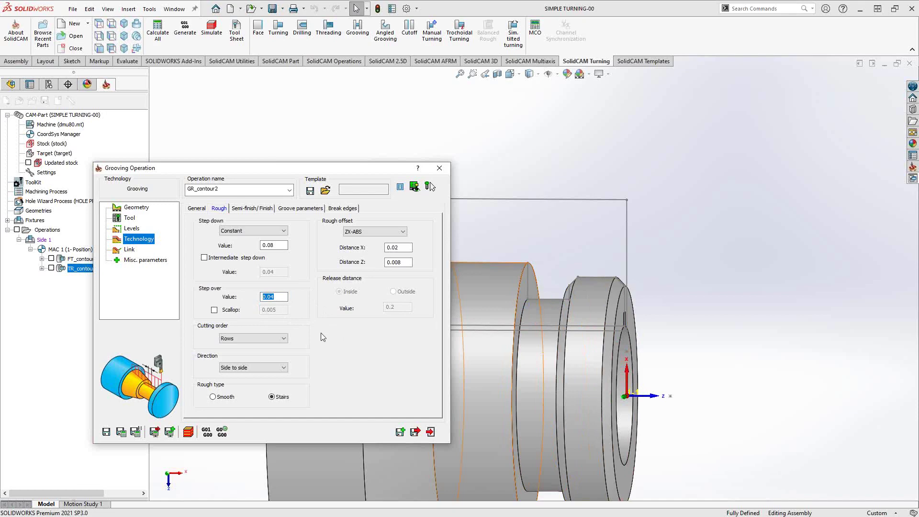
pyautogui.click(284, 339)
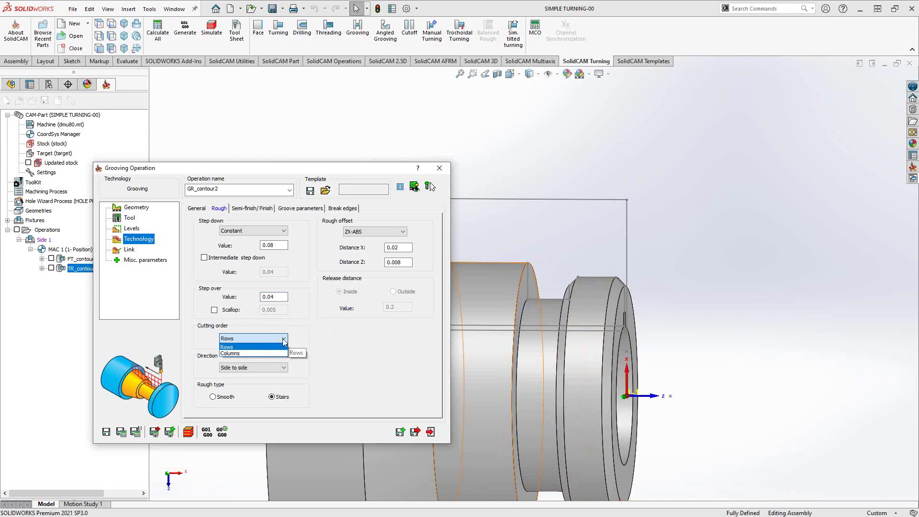
pyautogui.click(138, 51)
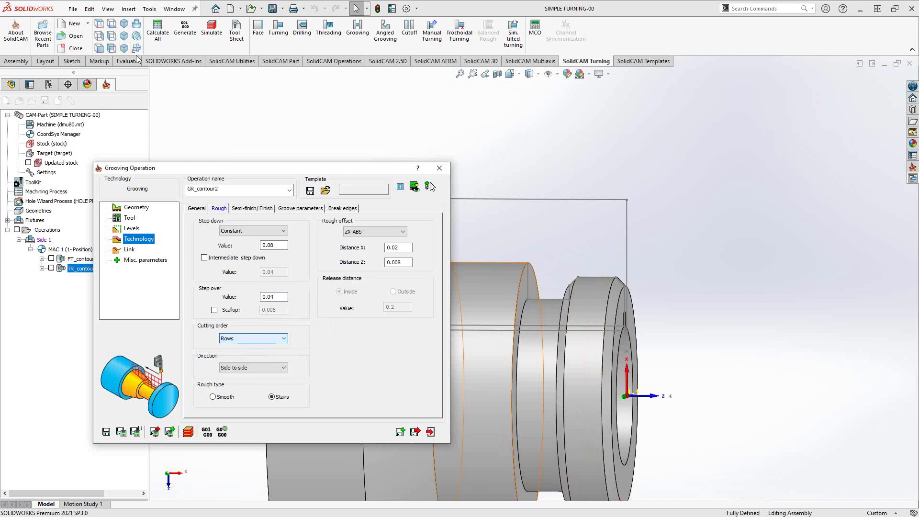
pyautogui.scroll(-3, 661, 128)
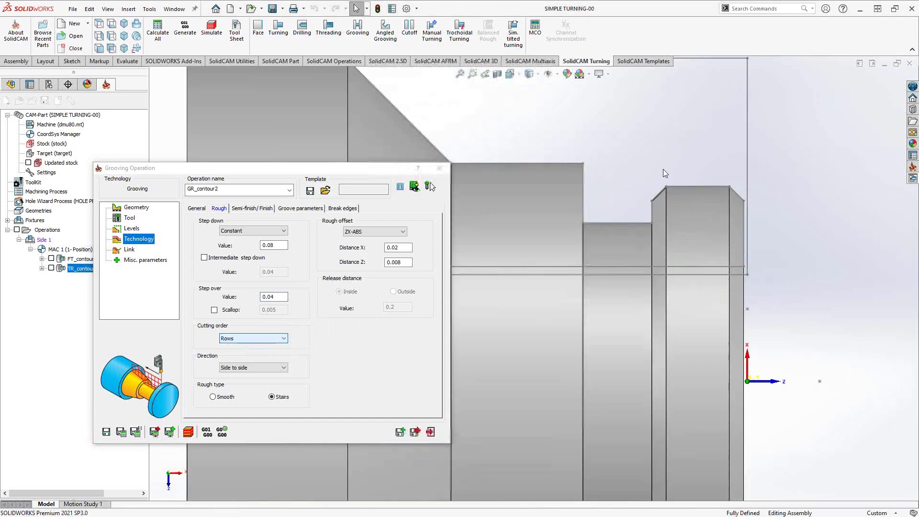
pyautogui.scroll(-2, 663, 170)
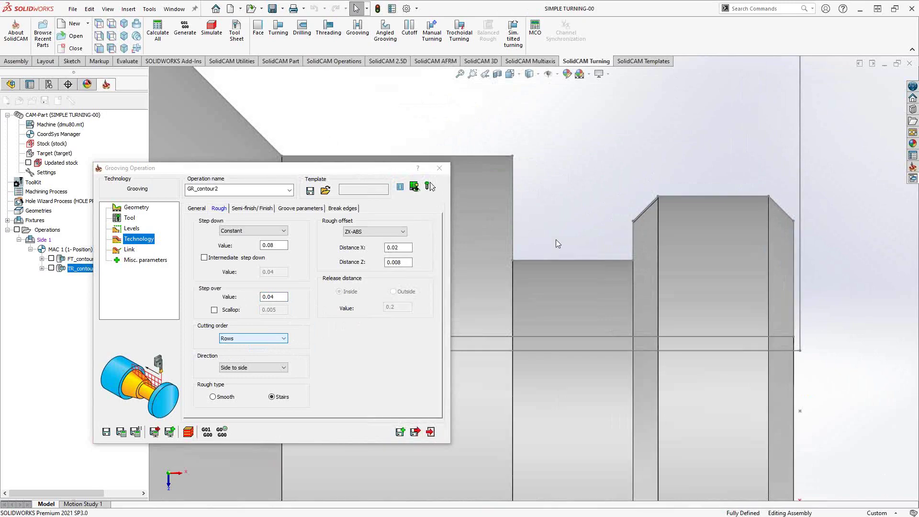
pyautogui.click(264, 342)
pyautogui.click(238, 354)
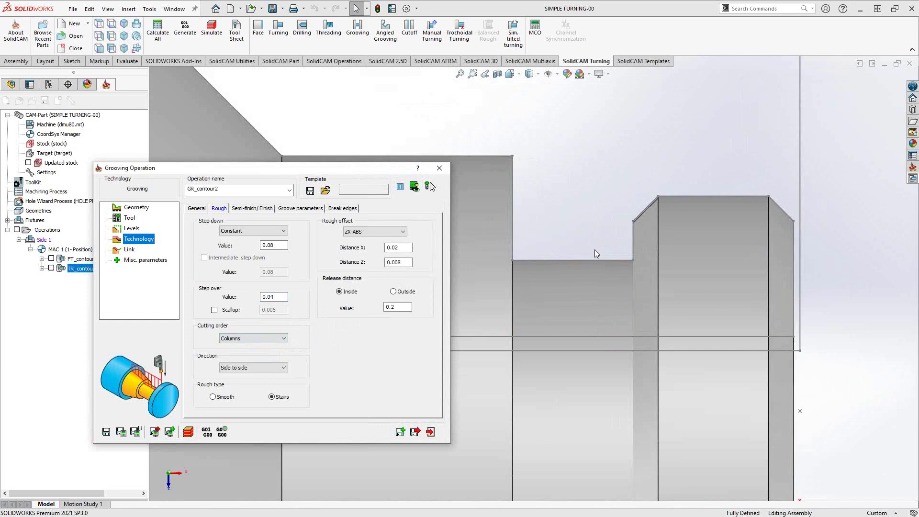
pyautogui.click(272, 341)
pyautogui.click(233, 348)
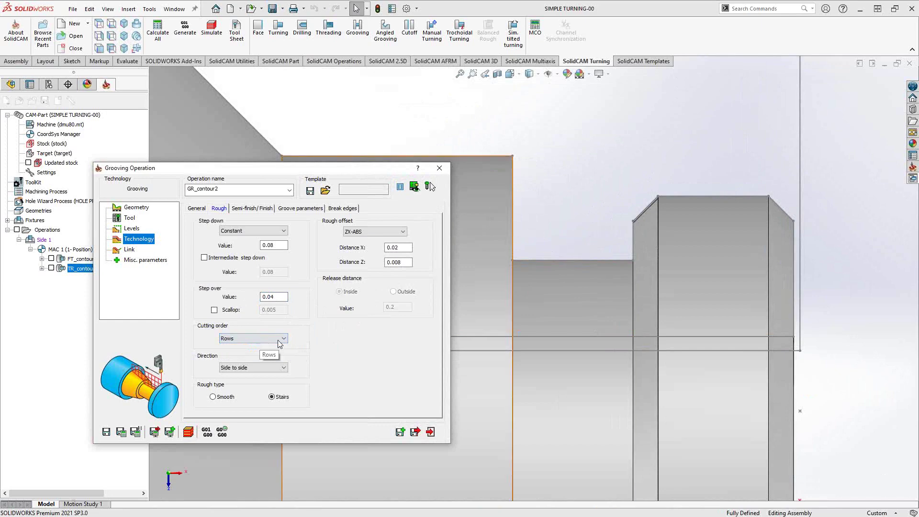
pyautogui.click(279, 368)
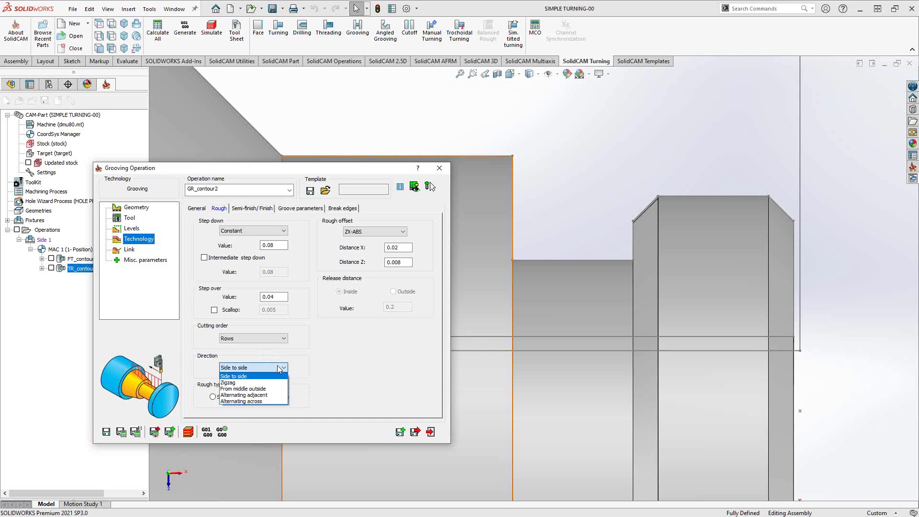
# Step: Set the rough direction to Side to side after trying Zigzag, From middle outside and alternating options
pyautogui.click(280, 369)
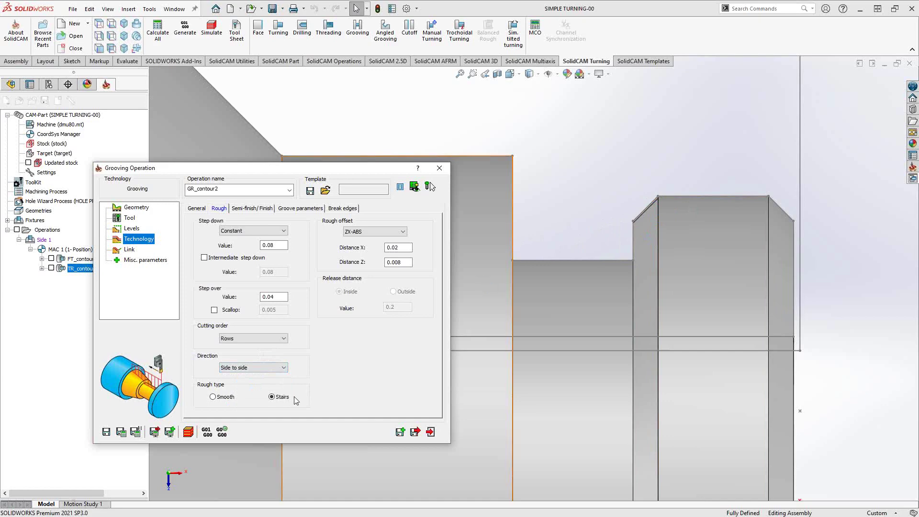
pyautogui.click(283, 367)
pyautogui.click(245, 383)
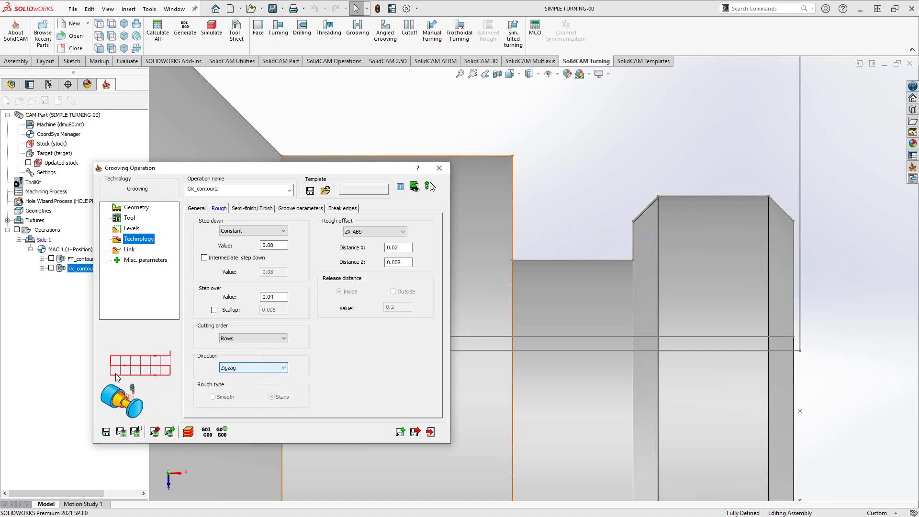
pyautogui.click(271, 369)
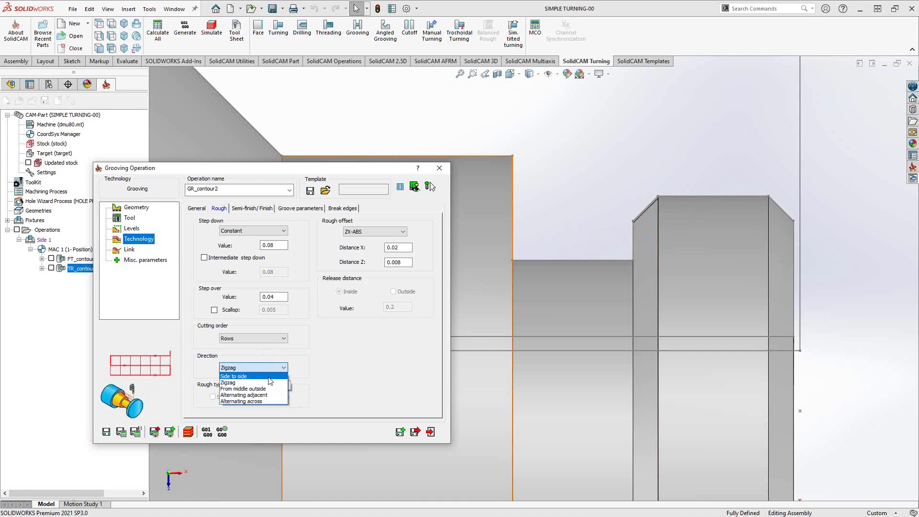
pyautogui.click(250, 389)
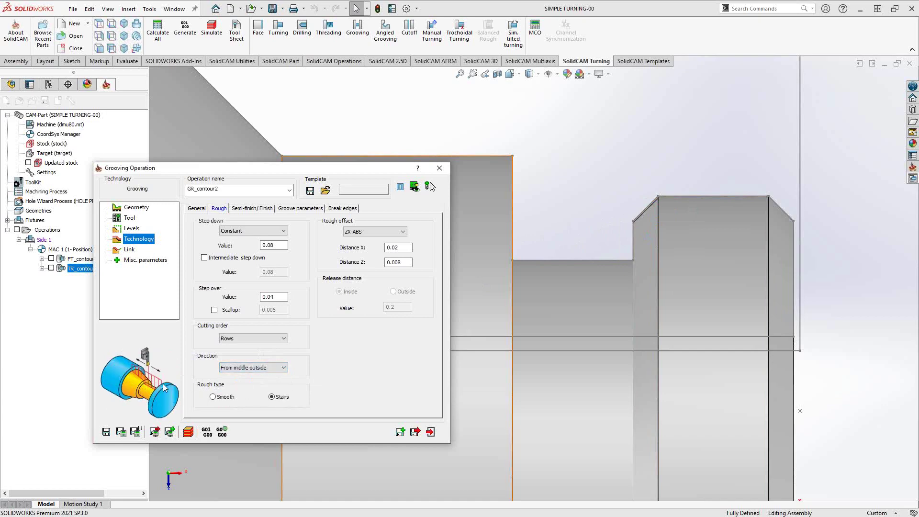
pyautogui.click(269, 368)
pyautogui.click(252, 399)
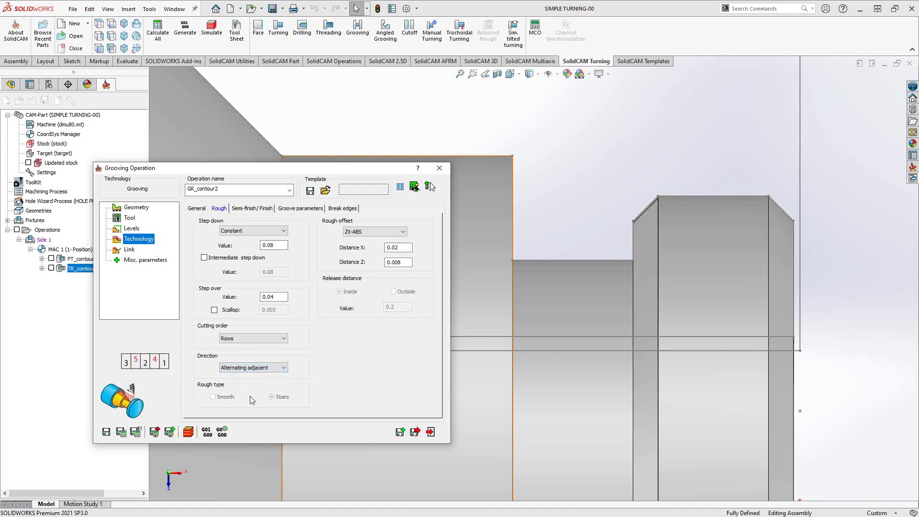
pyautogui.click(283, 368)
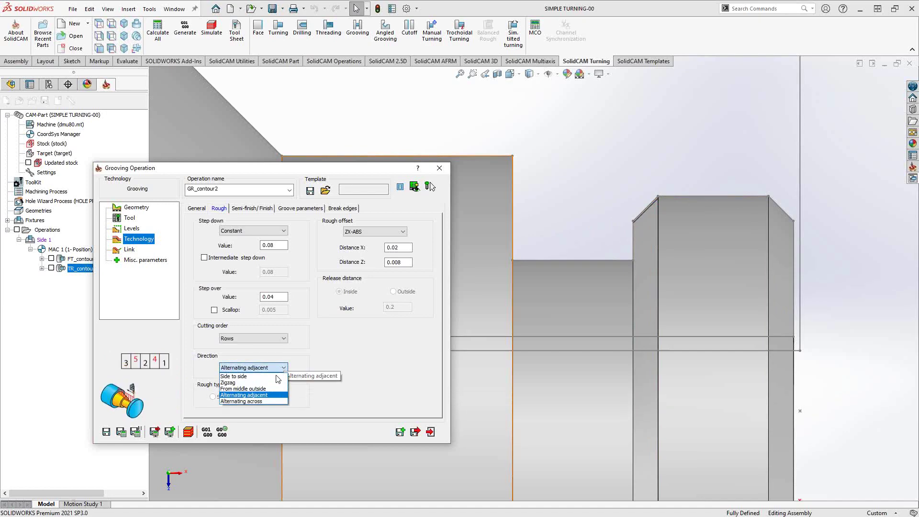
pyautogui.click(259, 401)
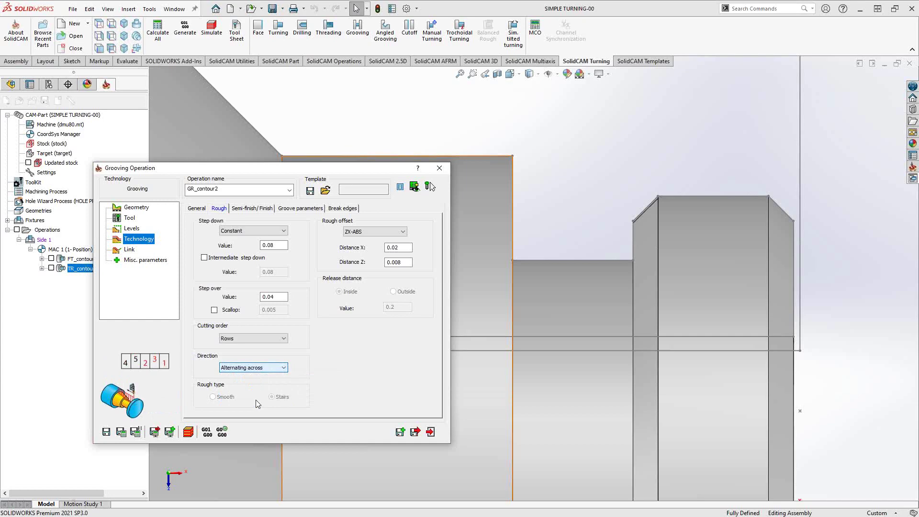
pyautogui.click(269, 367)
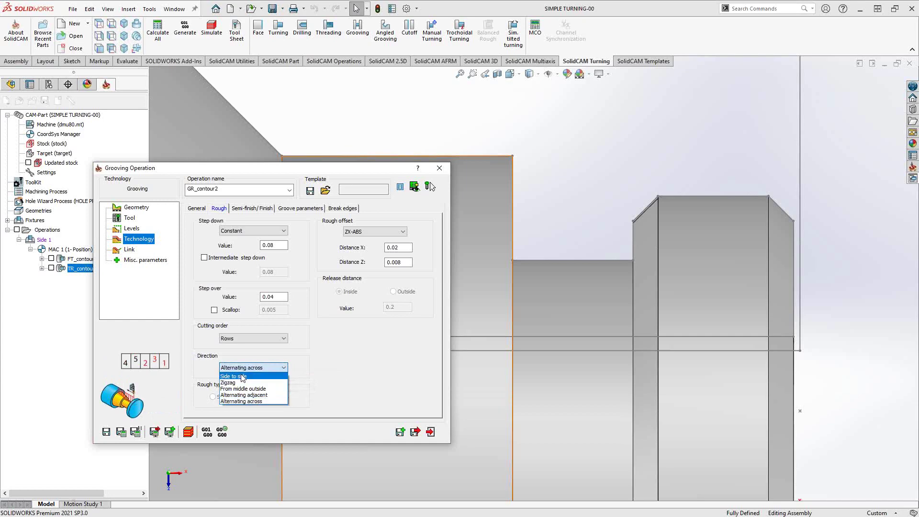
pyautogui.click(243, 376)
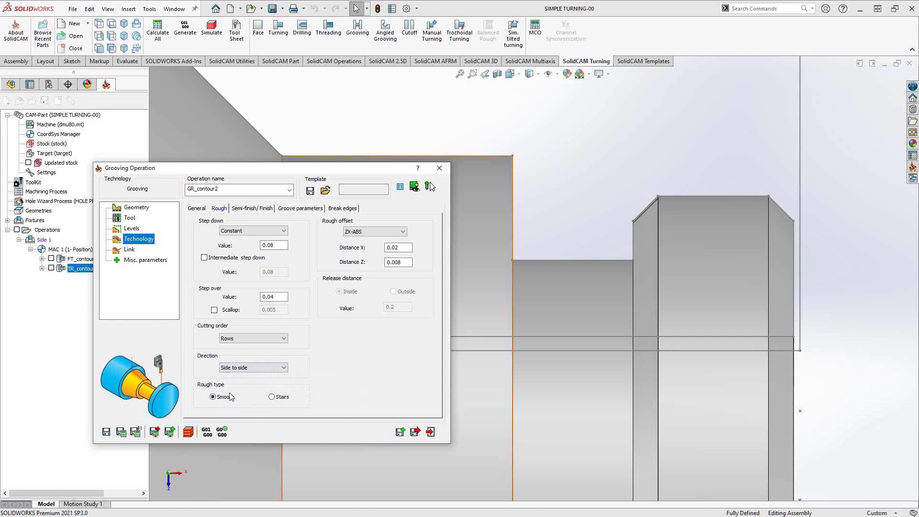
# Step: Try the Stairs rough type, then set it back to Smooth
pyautogui.click(269, 397)
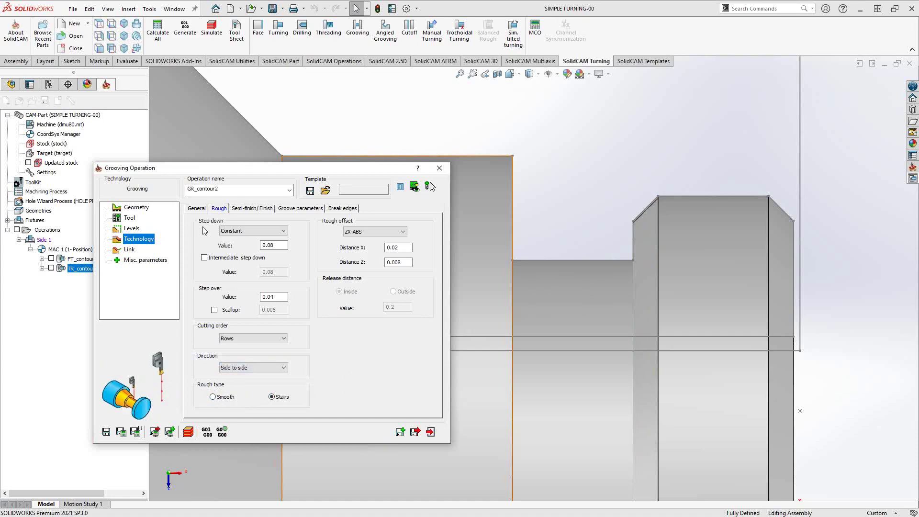
pyautogui.click(214, 398)
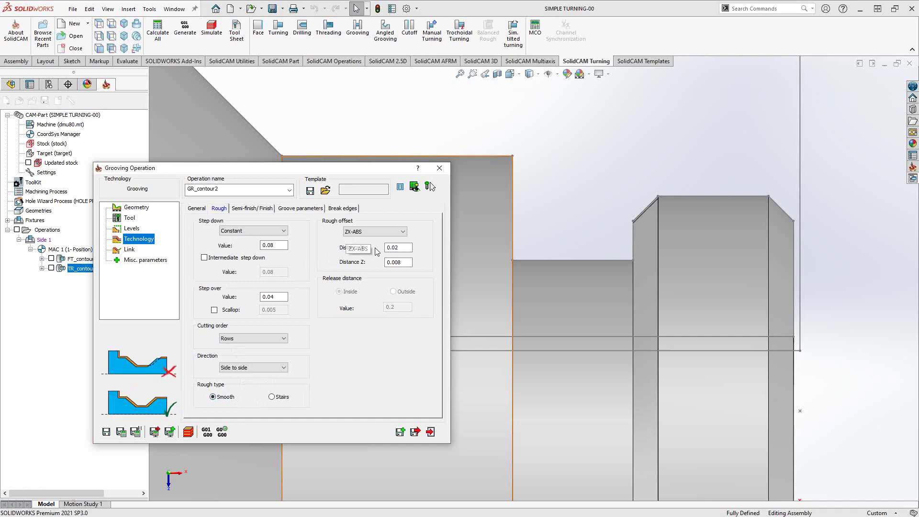
pyautogui.click(247, 209)
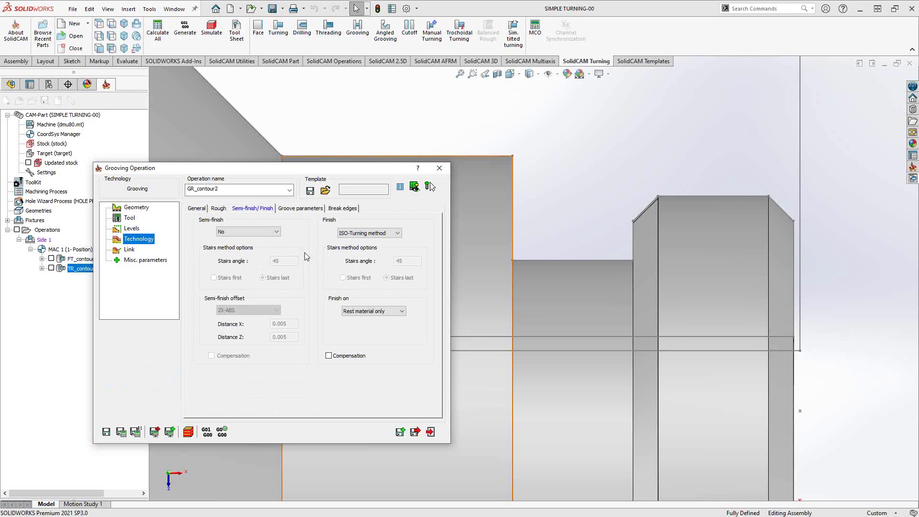
# Step: Keep ISO-Turning as finish method on rest material only, after briefly trying Entire geometry
pyautogui.click(387, 234)
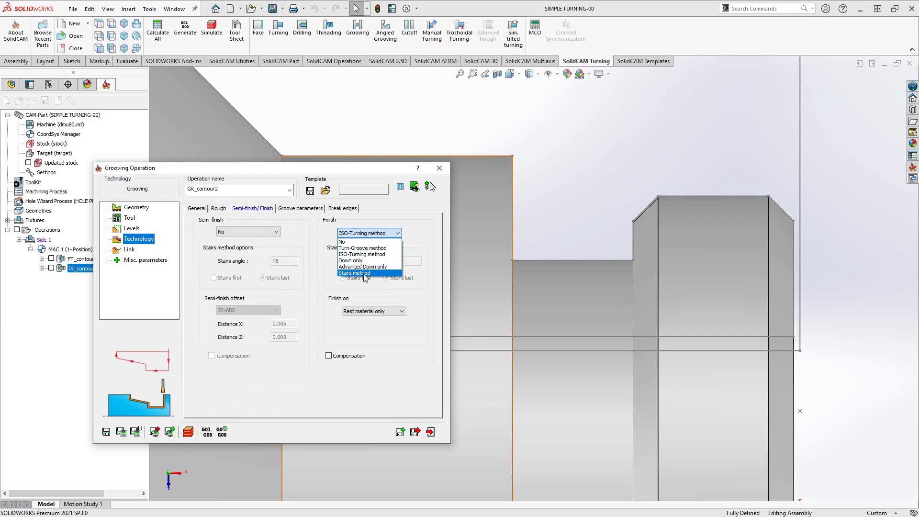
pyautogui.click(297, 268)
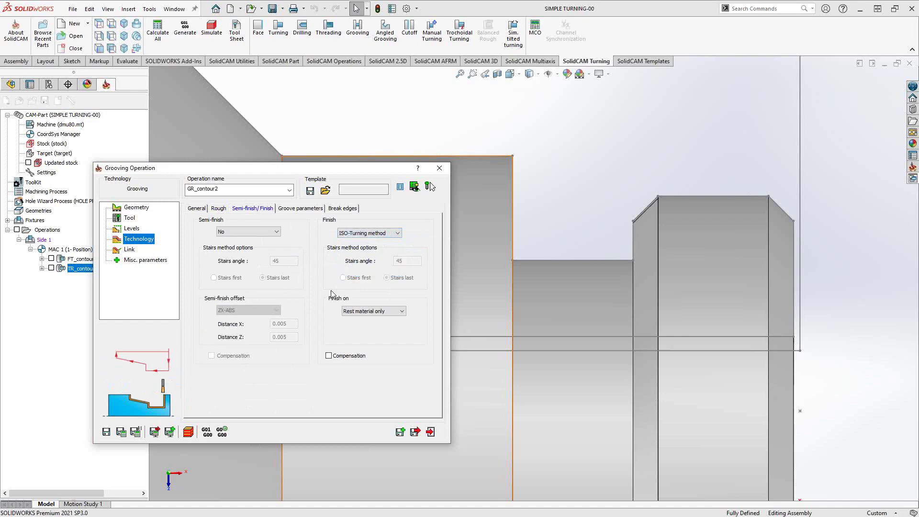
pyautogui.click(396, 313)
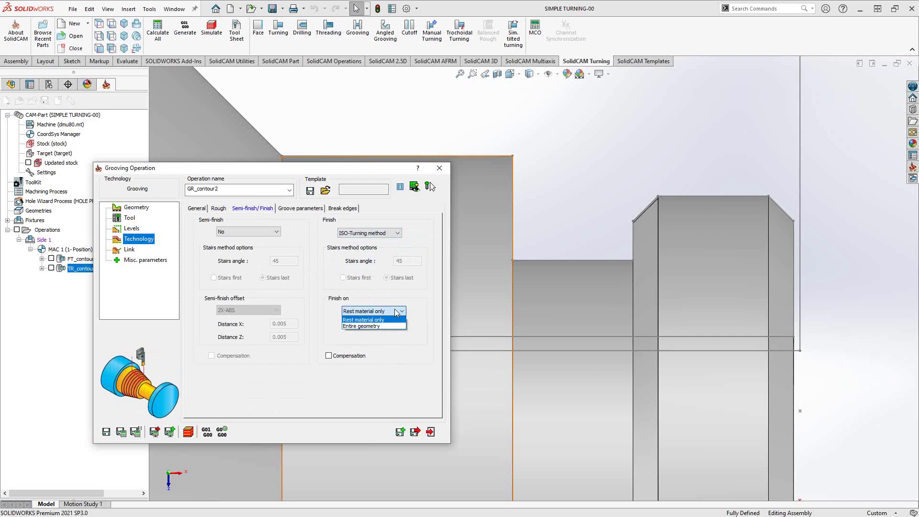
pyautogui.click(396, 312)
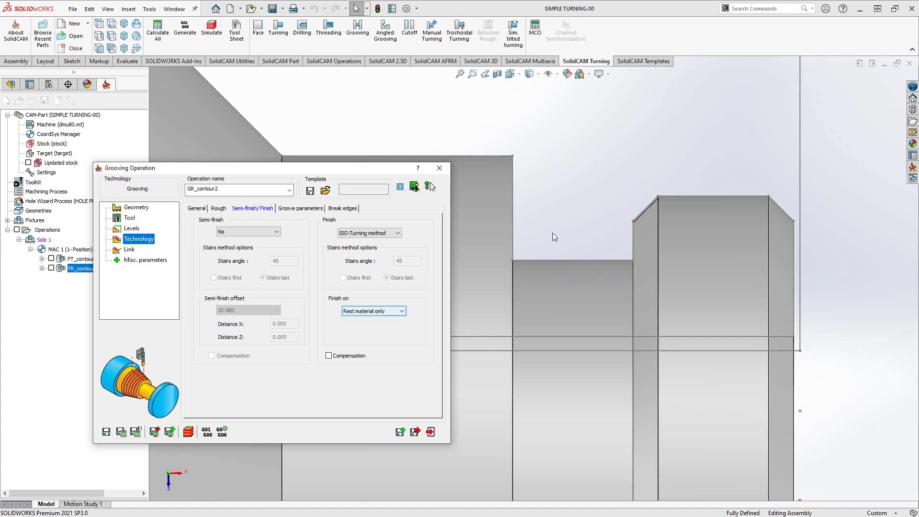
pyautogui.click(401, 311)
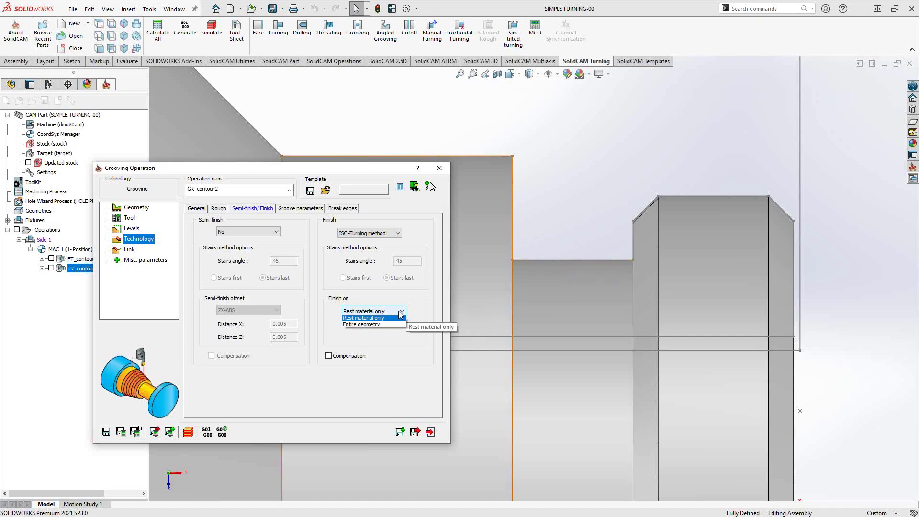
pyautogui.click(371, 327)
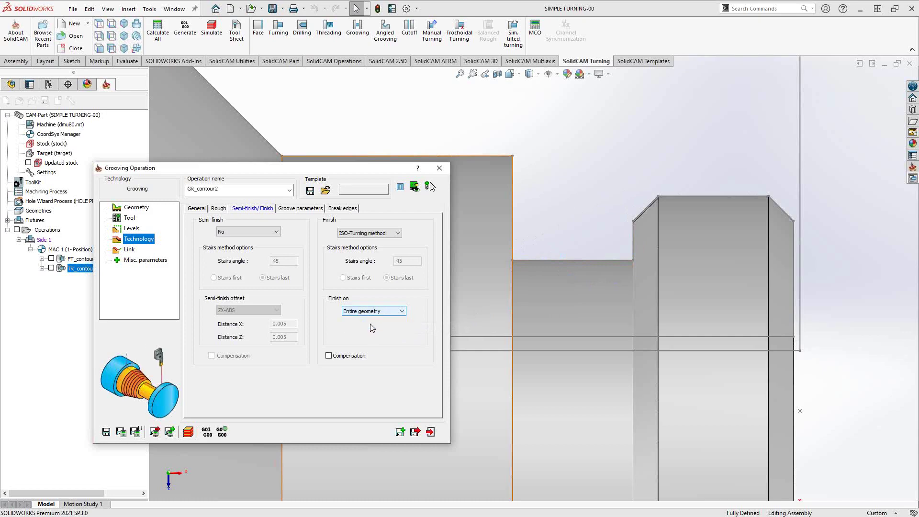
pyautogui.click(394, 312)
pyautogui.click(376, 320)
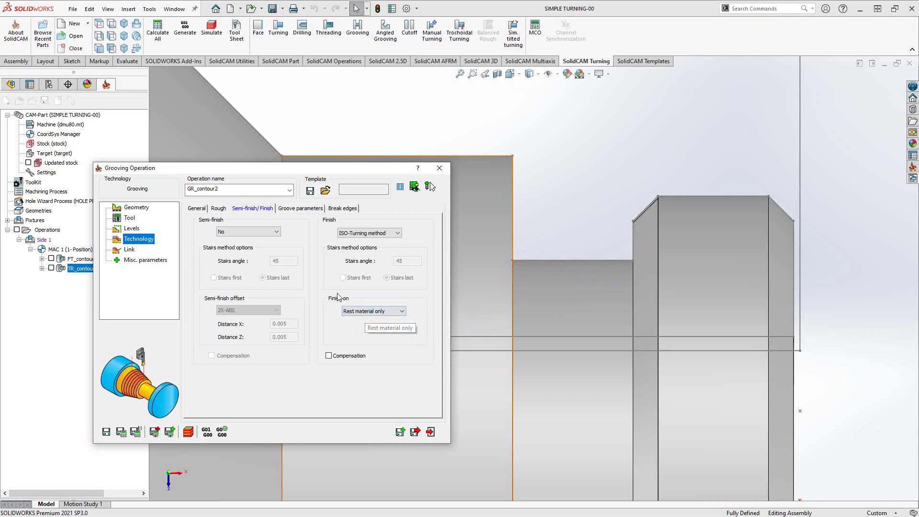
pyautogui.click(295, 208)
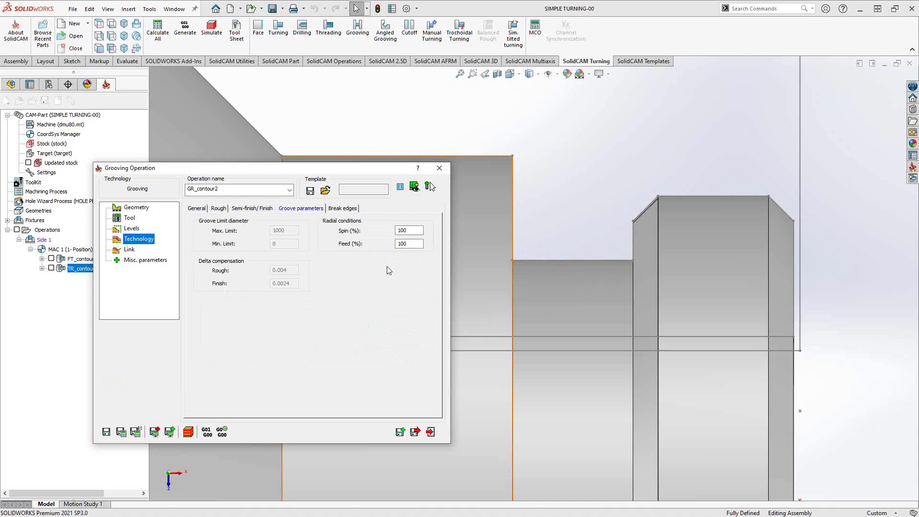
# Step: Check the 100% radial spin and feed and the tool's feed and spin data
pyautogui.click(411, 230)
pyautogui.click(416, 244)
pyautogui.click(130, 219)
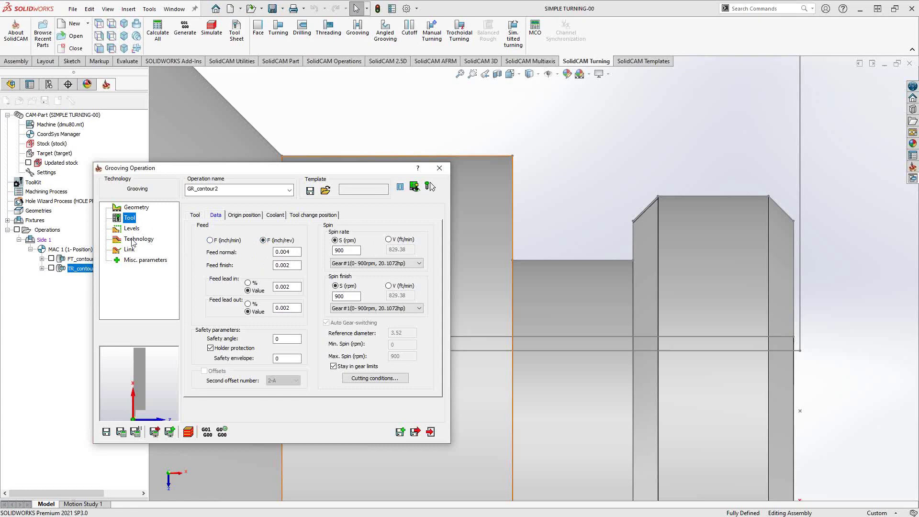
pyautogui.click(125, 240)
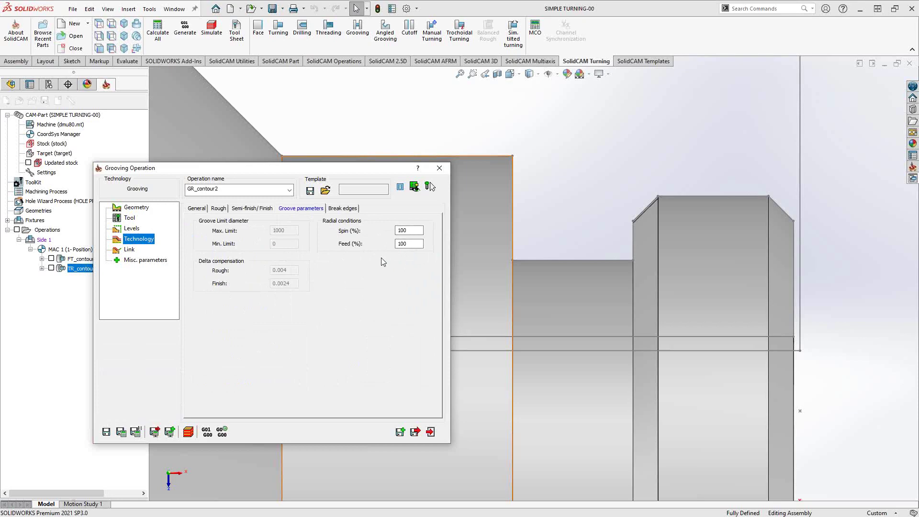
pyautogui.click(347, 209)
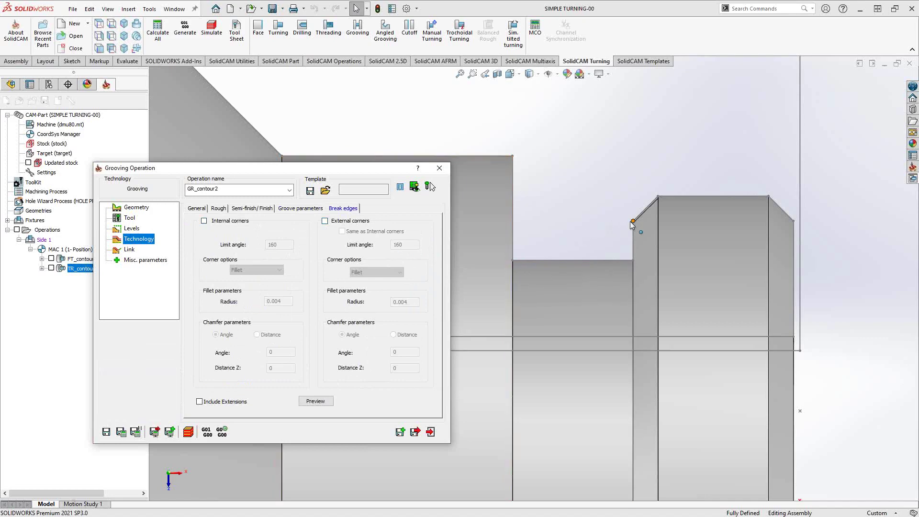
# Step: Try fillet breaking on internal and external corners, then turn both off
pyautogui.click(205, 221)
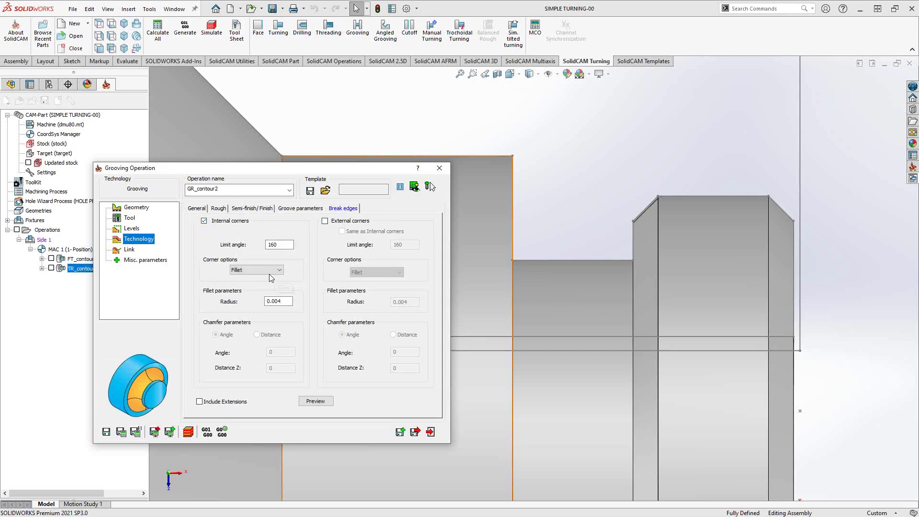
pyautogui.click(268, 271)
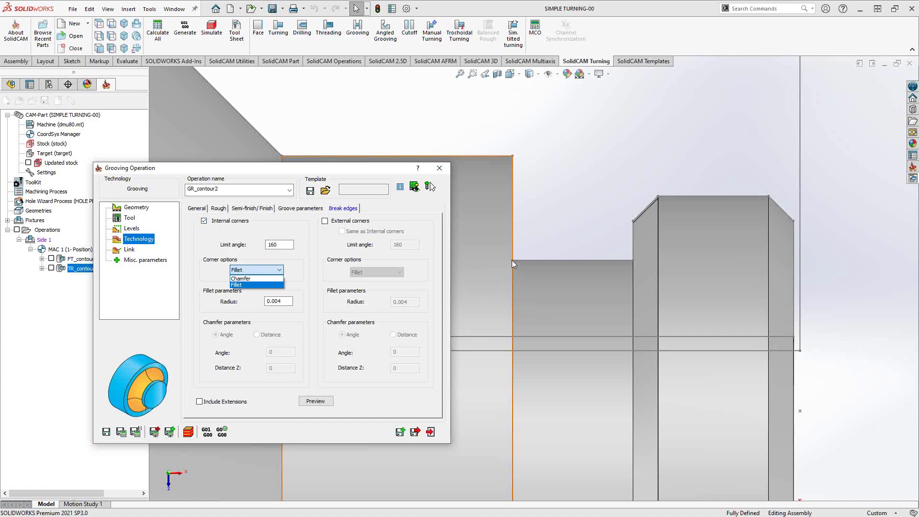
pyautogui.click(207, 227)
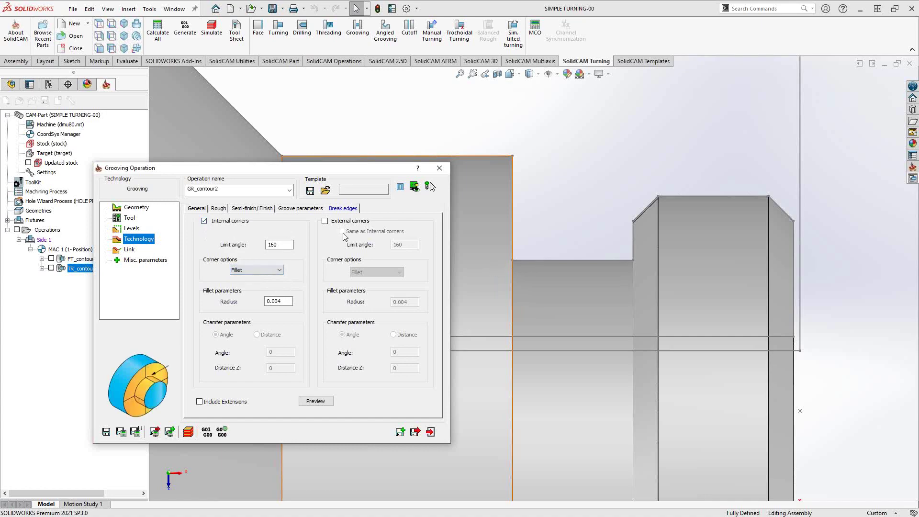
pyautogui.click(325, 221)
pyautogui.click(381, 272)
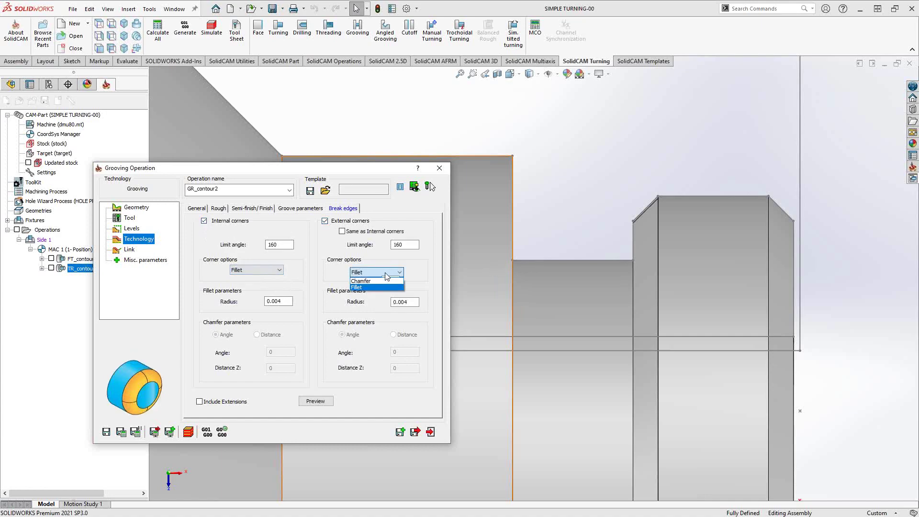
pyautogui.click(328, 226)
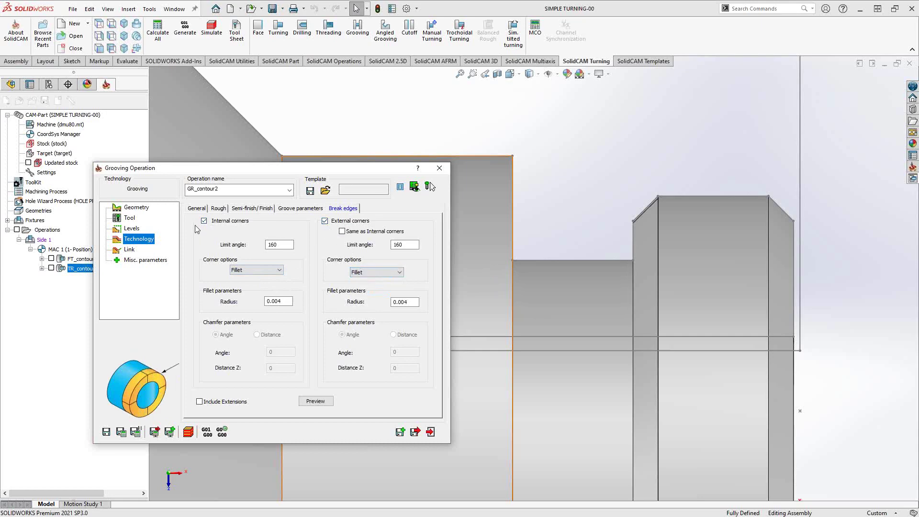
pyautogui.click(204, 222)
pyautogui.click(325, 222)
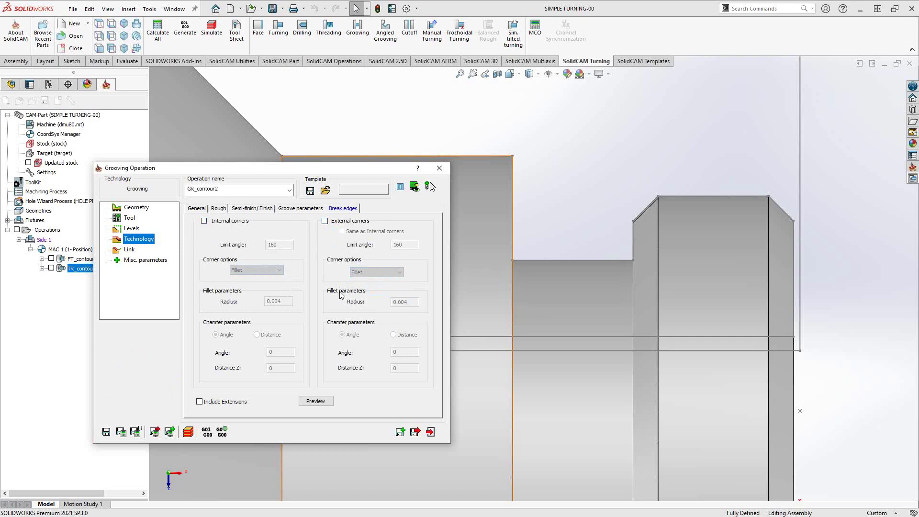
pyautogui.click(130, 250)
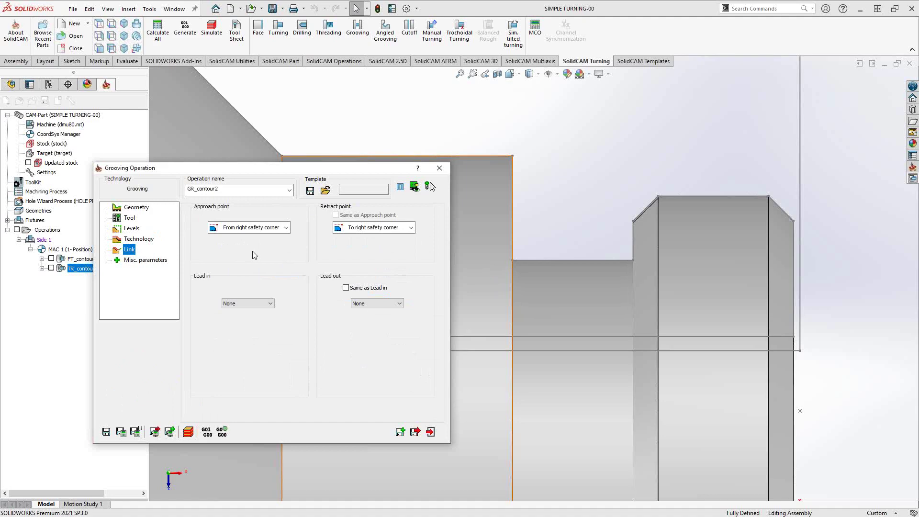
# Step: Change GR_contour2's approach point movement to X first on the Link page
pyautogui.scroll(3, 656, 296)
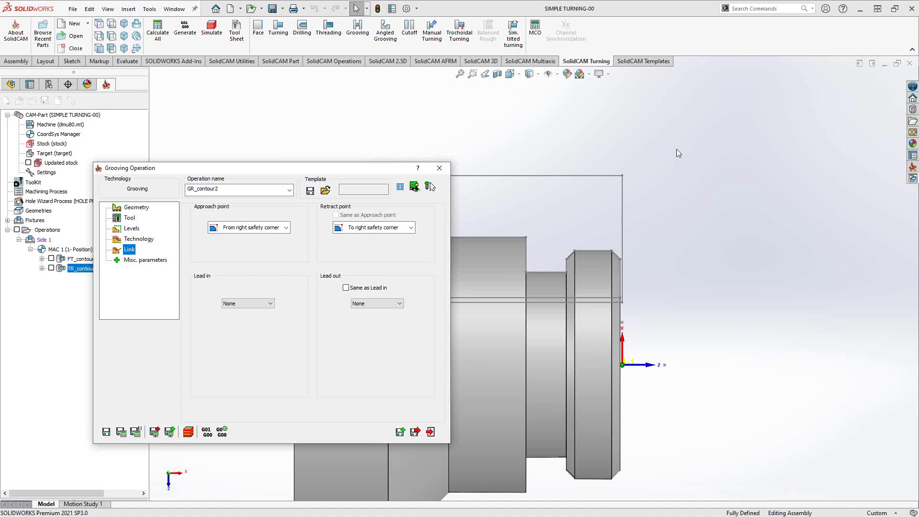
pyautogui.click(285, 228)
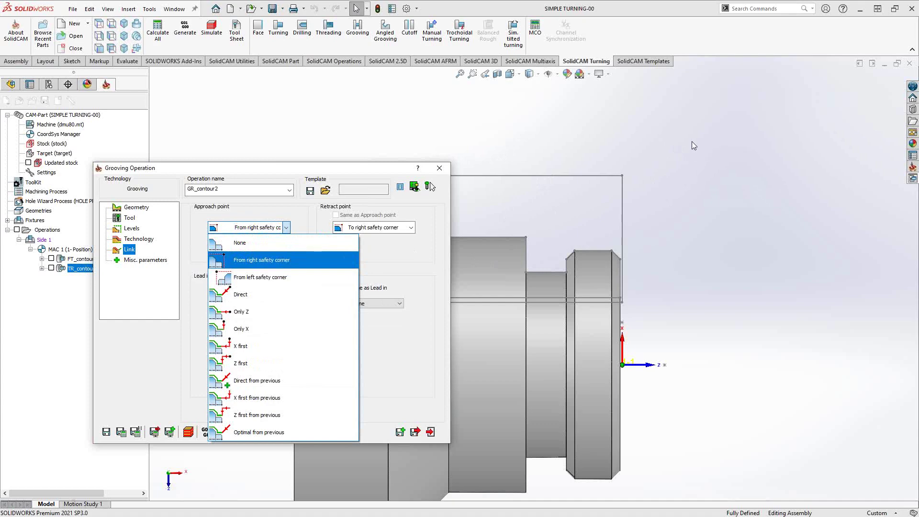
pyautogui.click(249, 349)
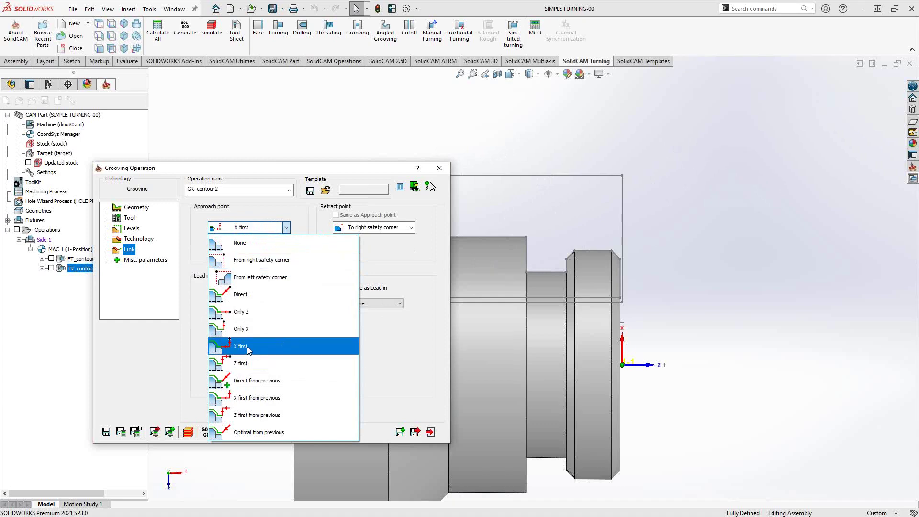
pyautogui.click(247, 348)
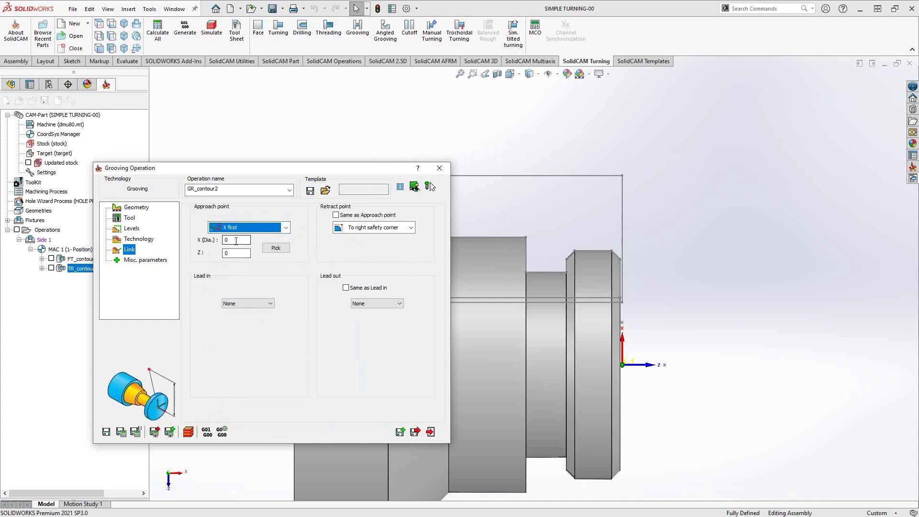
pyautogui.click(272, 250)
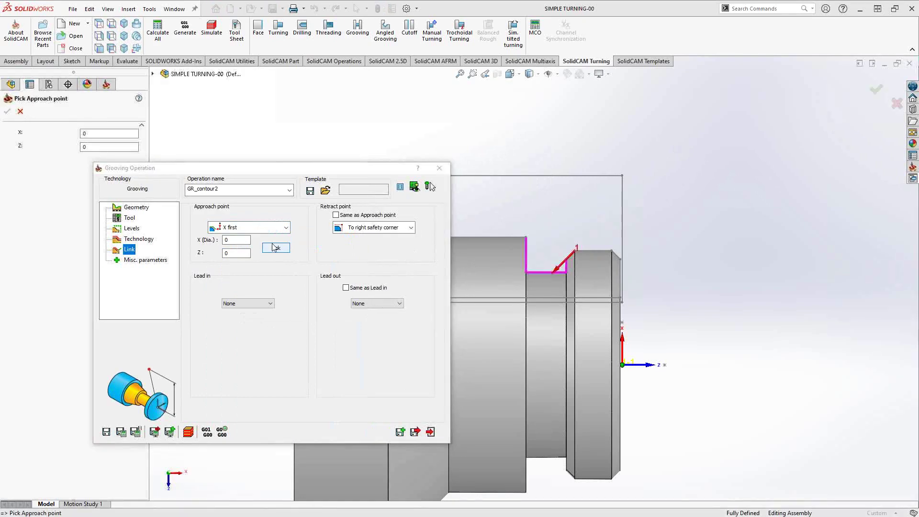
# Step: Pick the shoulder corner beside the groove as the approach point
pyautogui.click(622, 175)
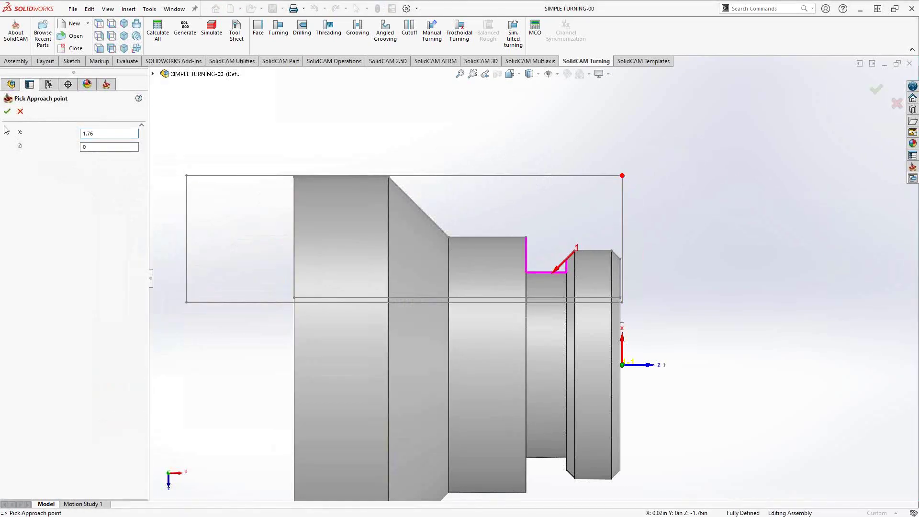
pyautogui.click(8, 111)
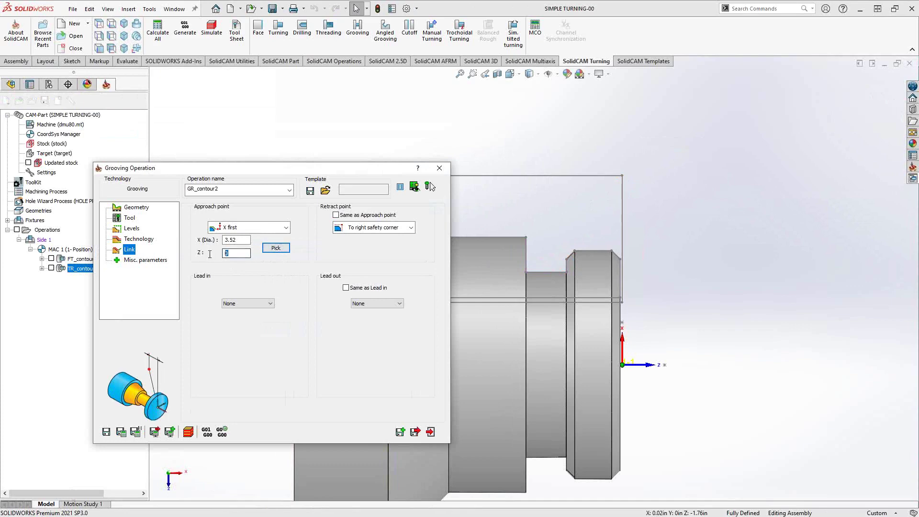
pyautogui.click(275, 248)
pyautogui.click(529, 239)
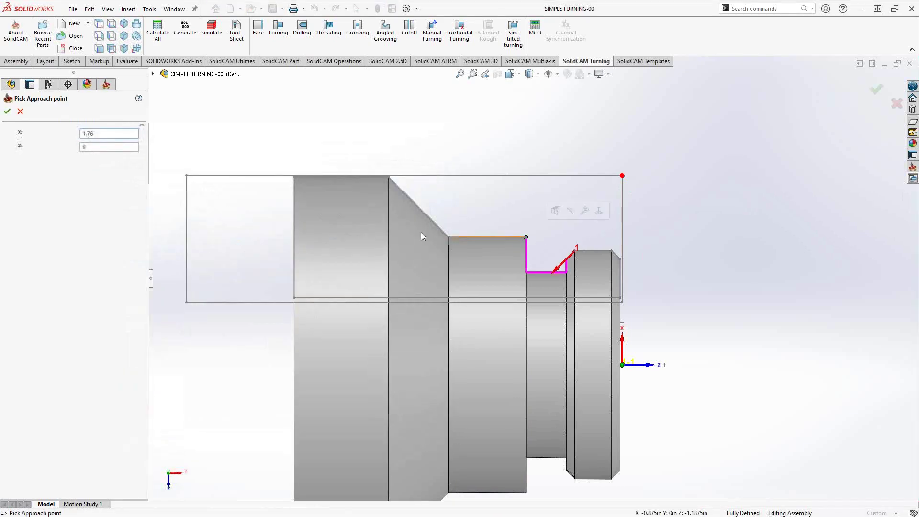
pyautogui.click(7, 111)
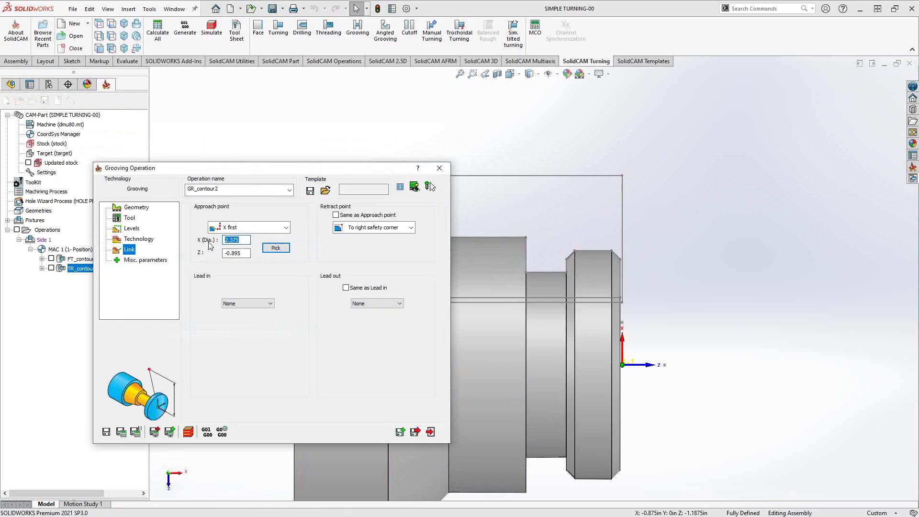
# Step: Set approach X (Dia.) to 3.5, make retract same as approach, and calculate the toolpath
pyautogui.write('3.5')
pyautogui.click(336, 215)
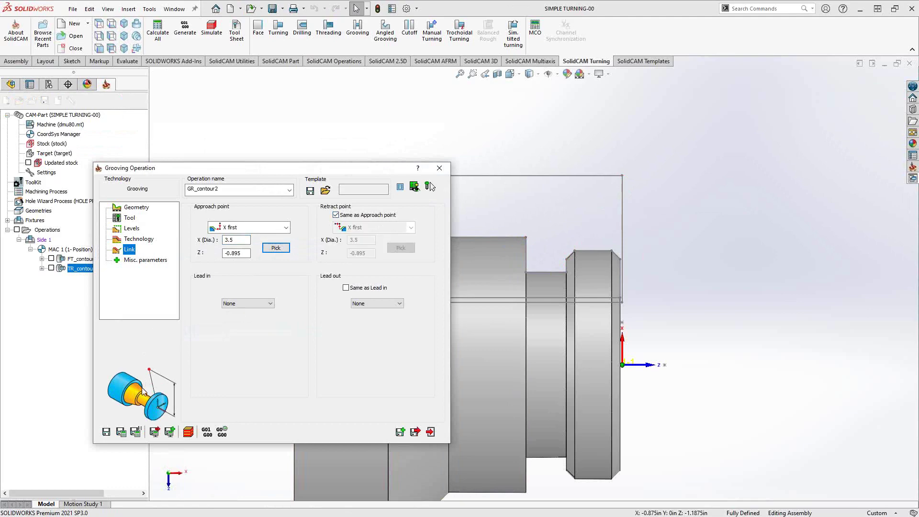
pyautogui.click(121, 432)
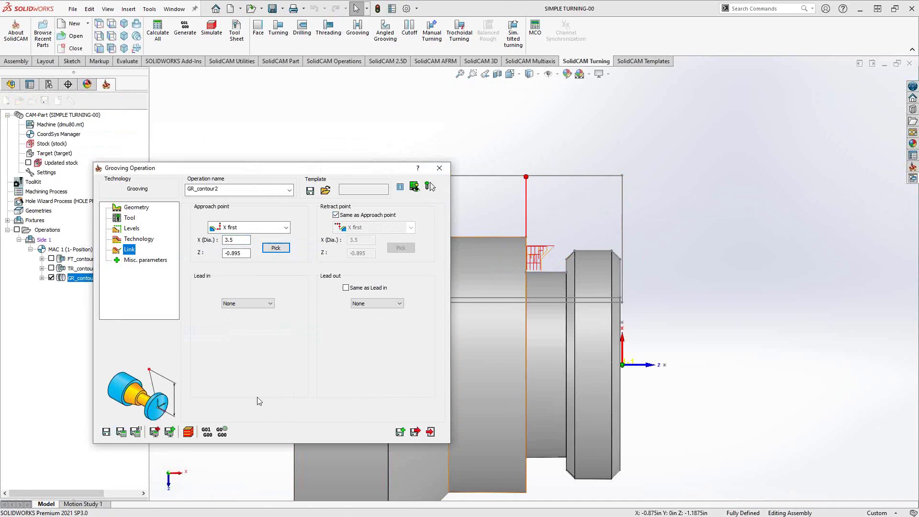
# Step: Open GR_contour2's simulation in the Turning view, zoomed in on the groove
pyautogui.click(188, 431)
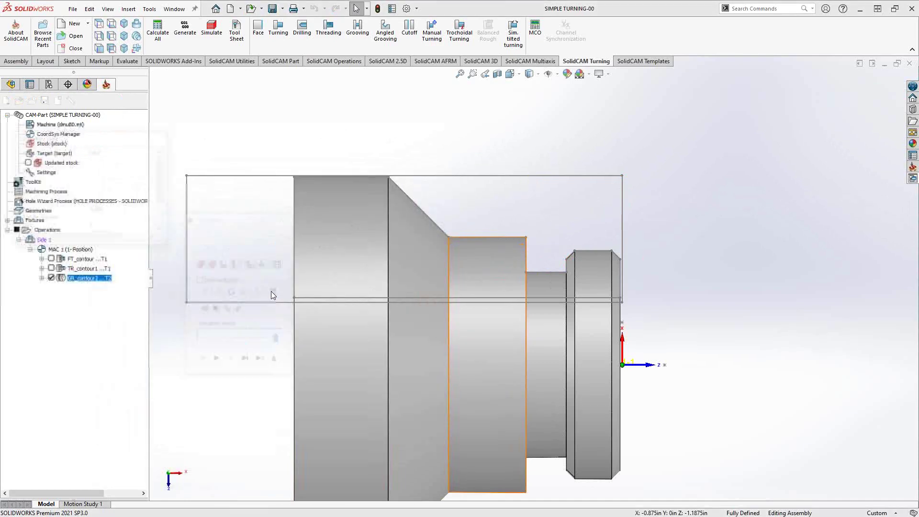
pyautogui.click(242, 249)
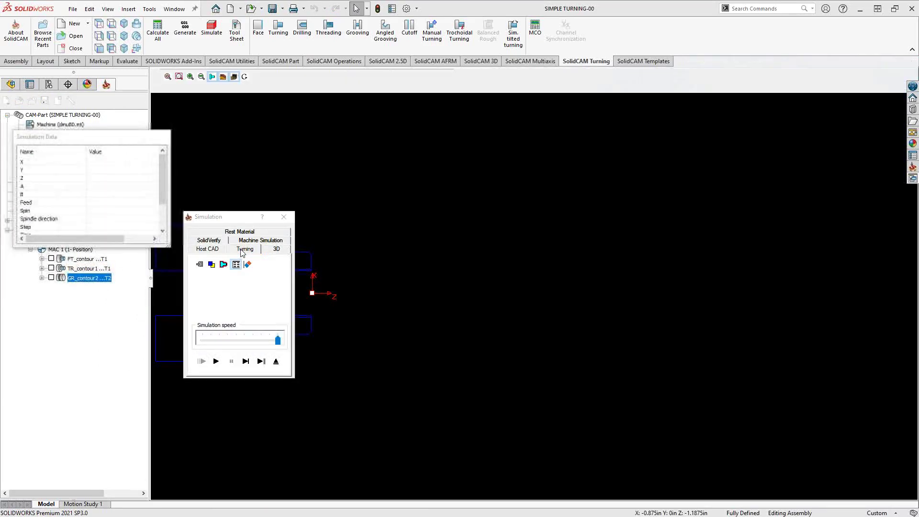
pyautogui.scroll(5, 488, 329)
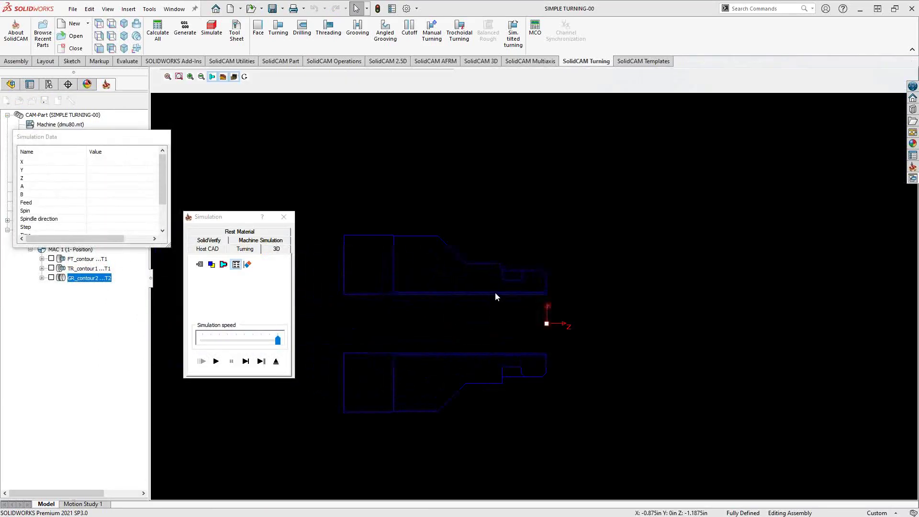
pyautogui.scroll(3, 497, 262)
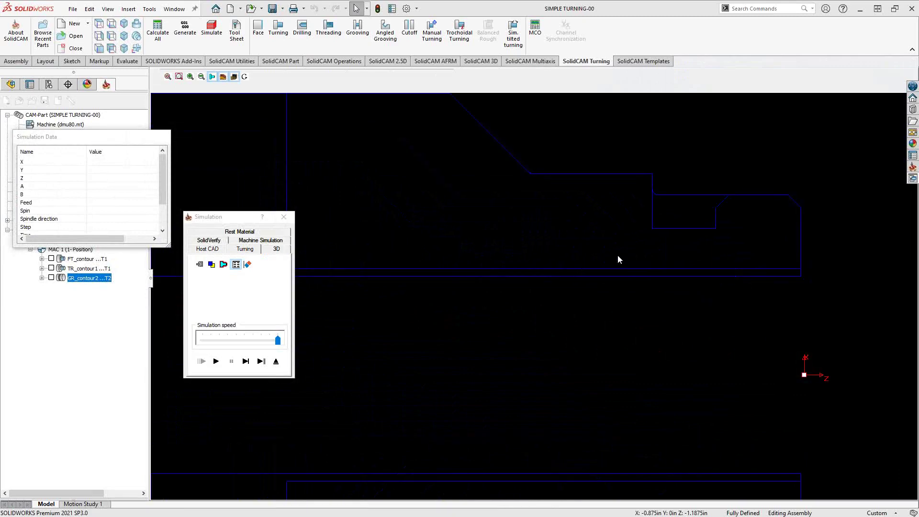
pyautogui.moveTo(617, 255); pyautogui.dragTo(334, 341, button='middle')
# Step: Play the groove simulation at the slowest speed, then exit the simulation
pyautogui.click(214, 364)
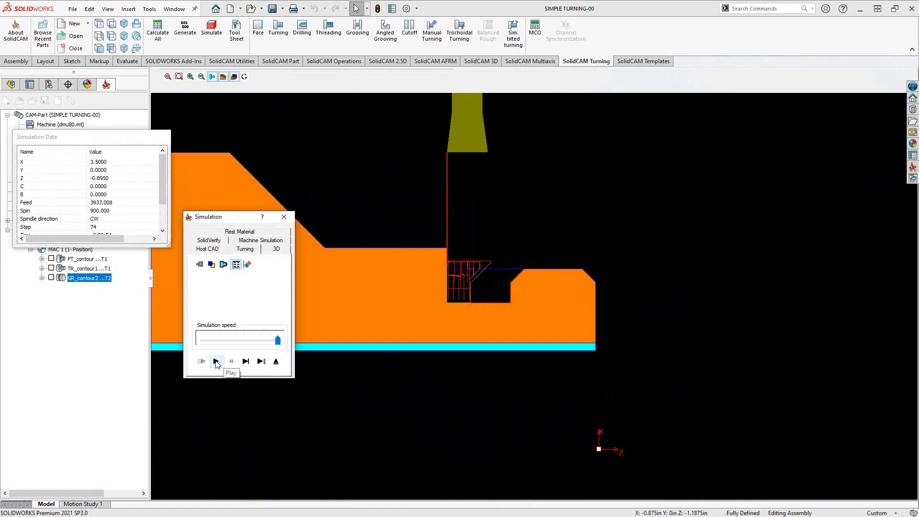
pyautogui.moveTo(278, 339); pyautogui.dragTo(183, 337)
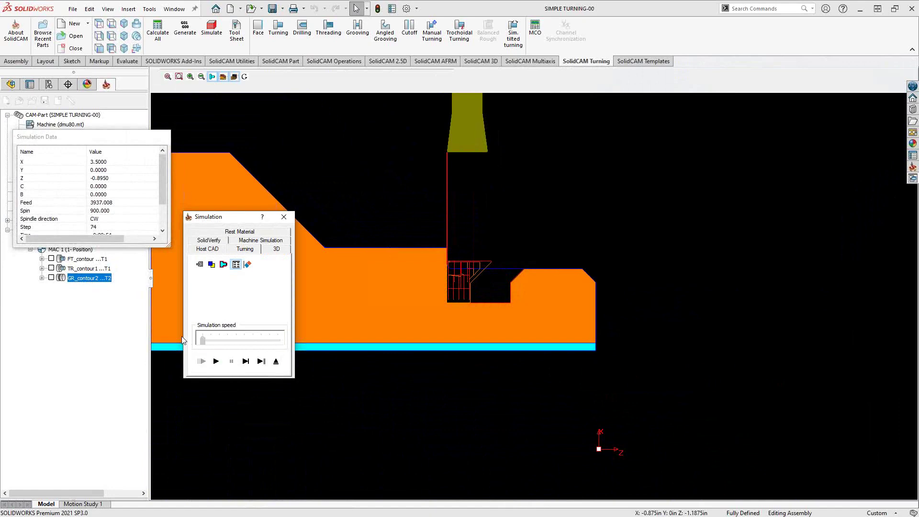
pyautogui.click(216, 361)
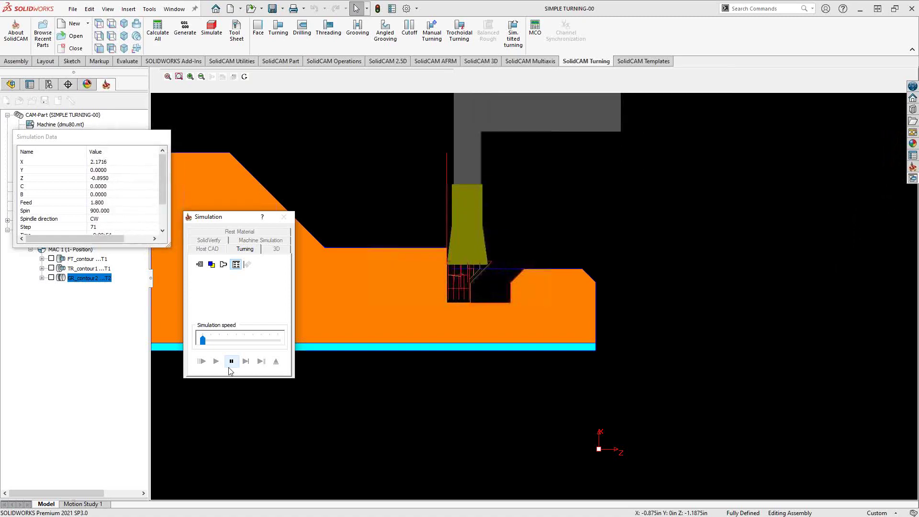
pyautogui.click(275, 362)
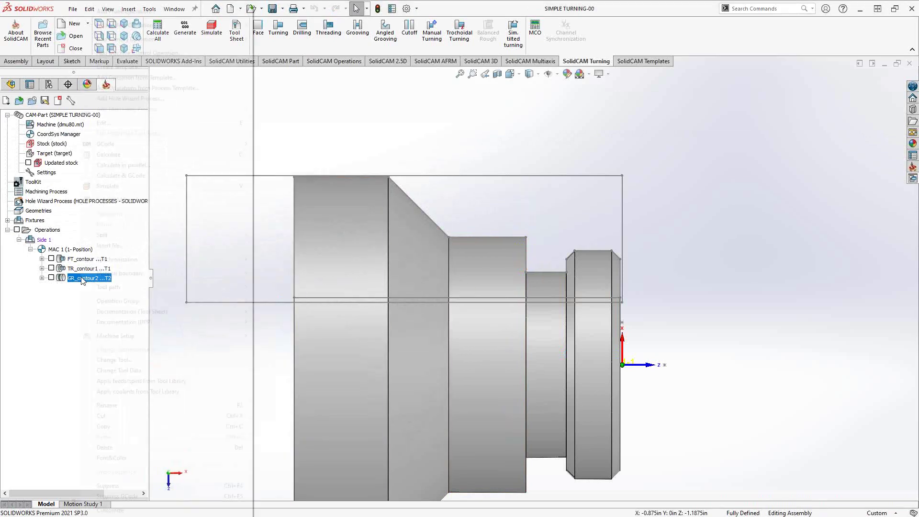
# Step: Add a new Angled Grooving turning operation from GR_contour2's context menu
pyautogui.rightClick(83, 279)
pyautogui.moveTo(209, 41)
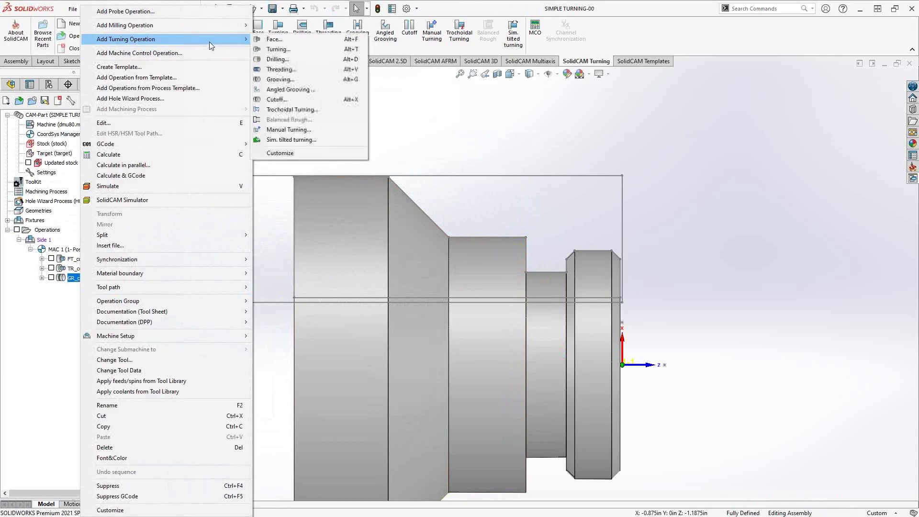
pyautogui.click(269, 90)
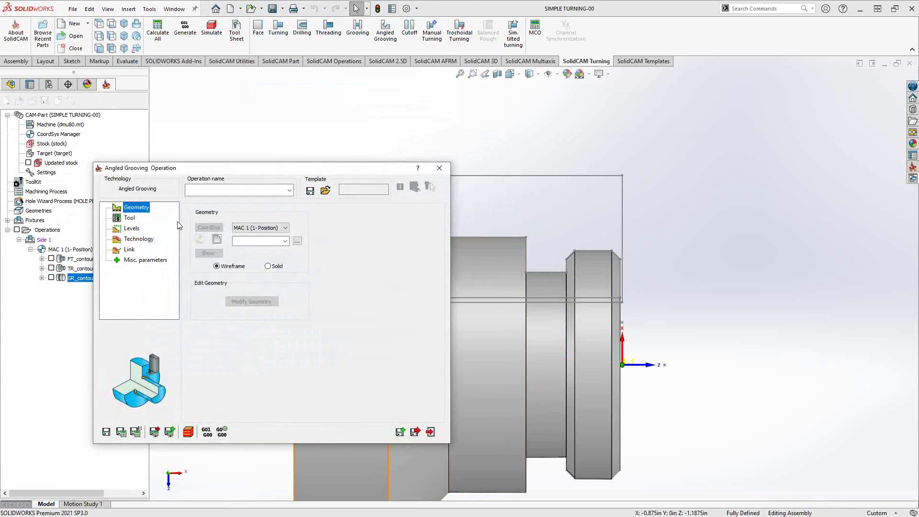
# Step: Review the Rough, Finish, Groove parameters and Break edges technology tabs, then return to Geometry
pyautogui.click(137, 240)
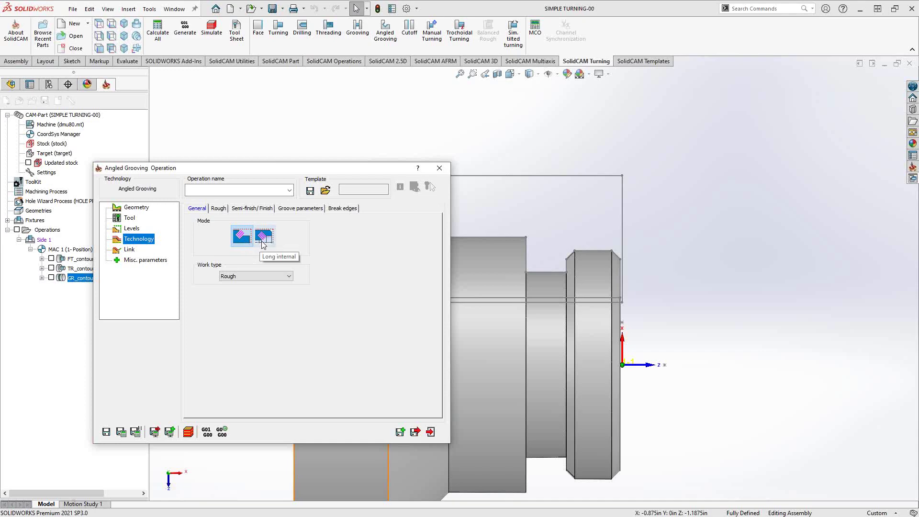
pyautogui.click(219, 209)
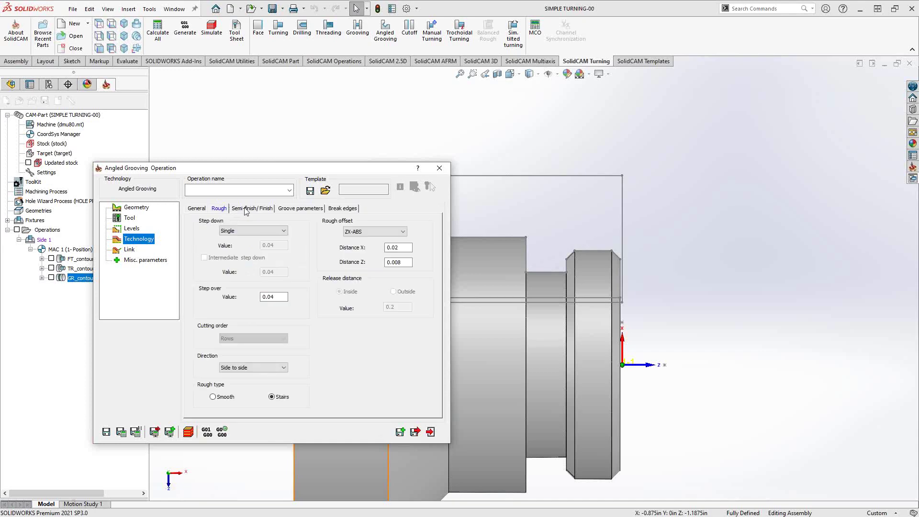
pyautogui.click(246, 211)
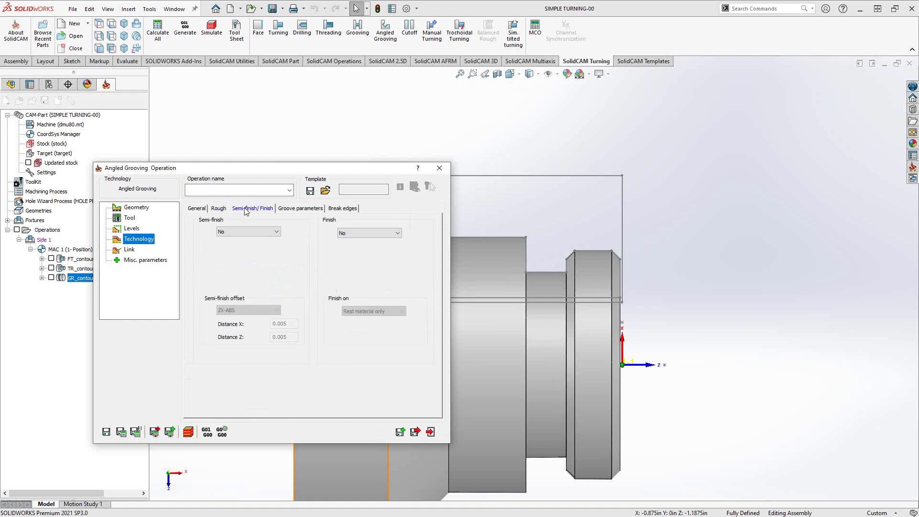
pyautogui.click(299, 213)
pyautogui.click(341, 211)
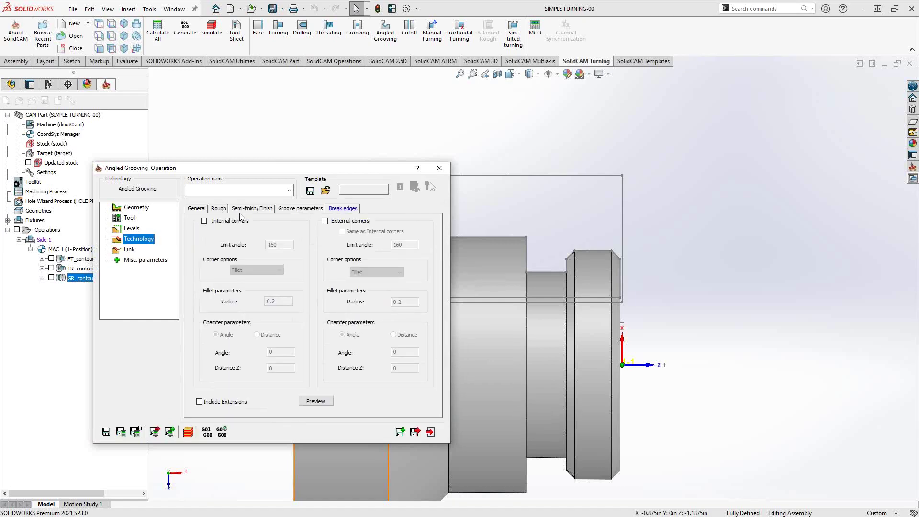
pyautogui.click(195, 211)
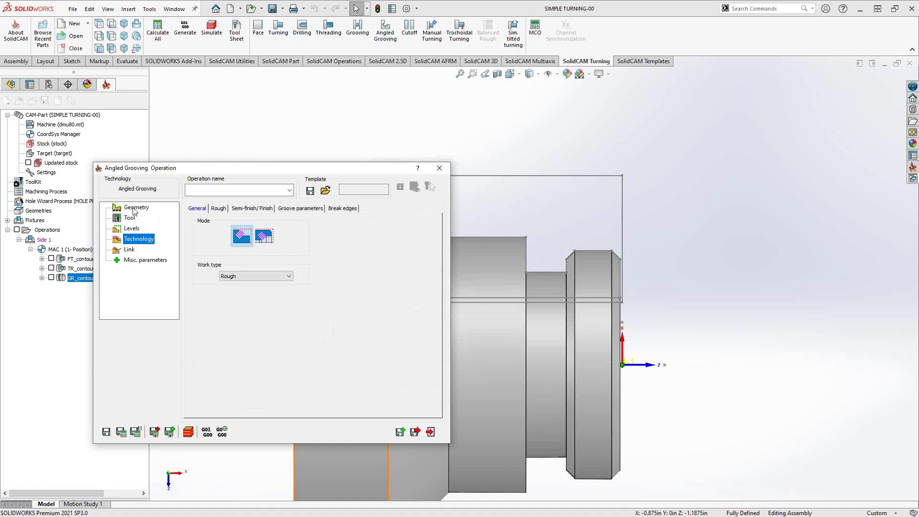
pyautogui.click(118, 208)
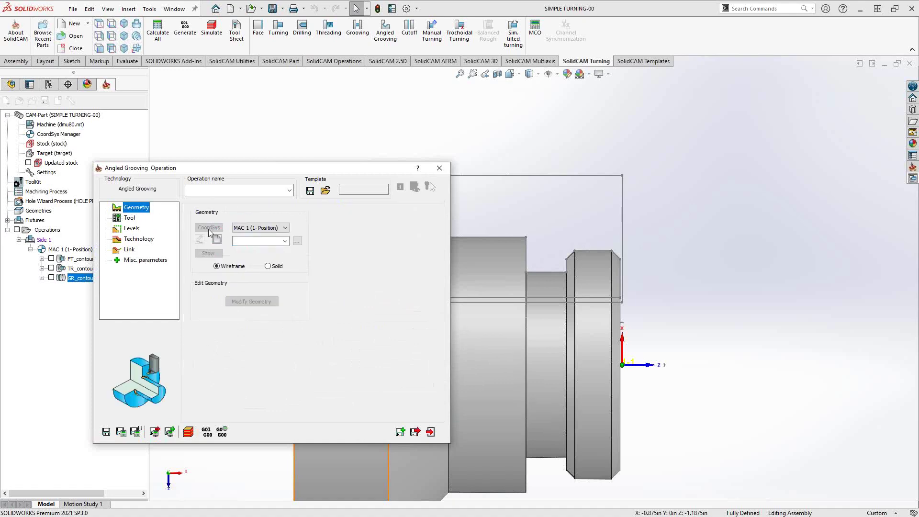
# Step: Close the Angled Grooving dialog and confirm exiting without saving
pyautogui.click(439, 167)
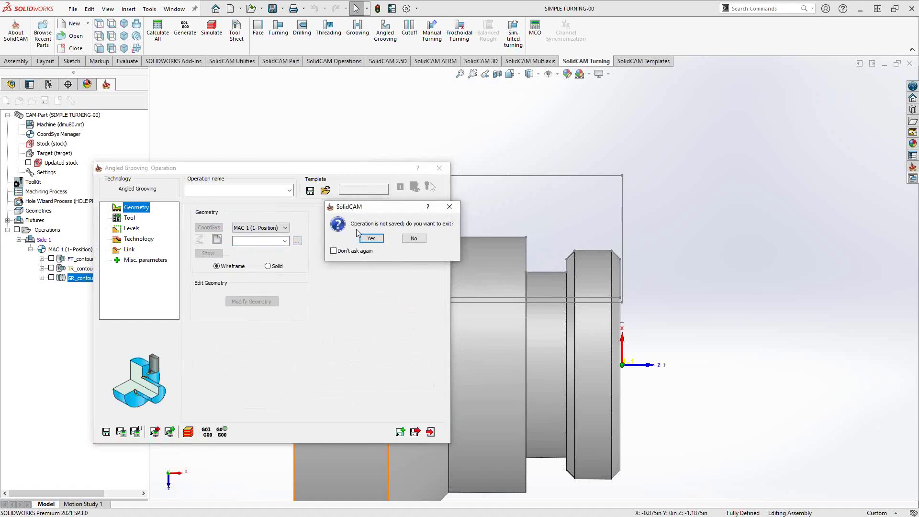
pyautogui.click(380, 240)
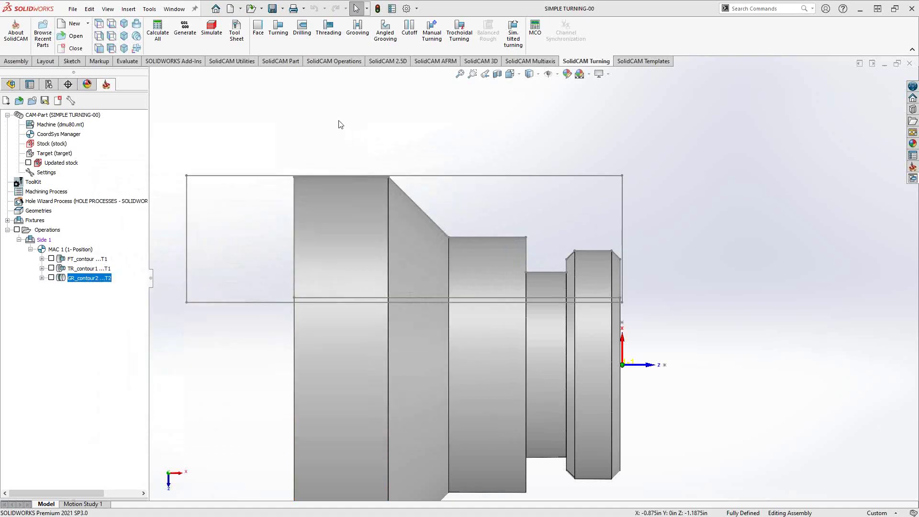